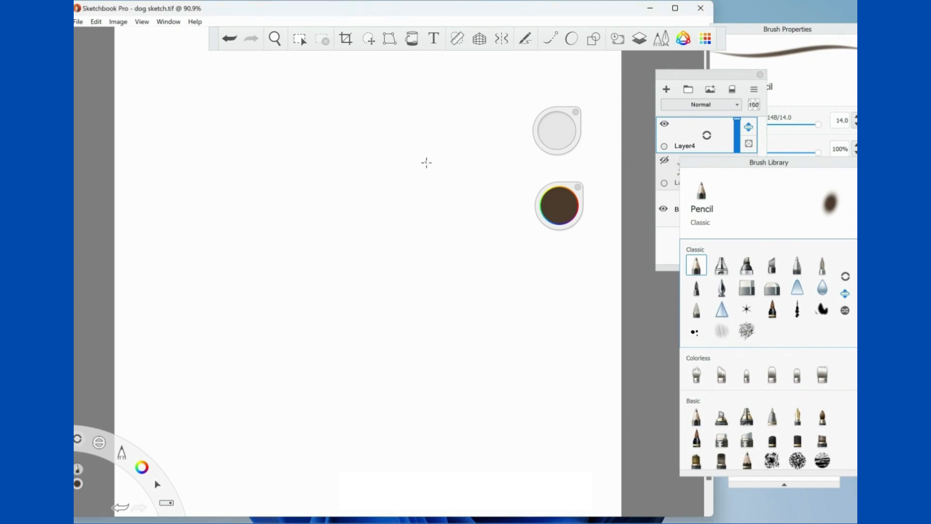
Sketch the dog's body from pencil guide shapes: a rump circle, an overlapping slanted chest oval and a narrow hind-thigh oval
mouse_move(426, 163)
left_mouse_down()
mouse_move(366, 152)
mouse_move(340, 175)
mouse_move(330, 196)
mouse_move(335, 227)
mouse_move(360, 242)
mouse_move(414, 243)
mouse_move(437, 218)
mouse_move(426, 161)
mouse_move(386, 149)
mouse_move(350, 162)
mouse_move(333, 222)
mouse_move(347, 237)
mouse_move(394, 244)
mouse_move(443, 214)
mouse_move(438, 176)
mouse_move(402, 152)
left_mouse_up()
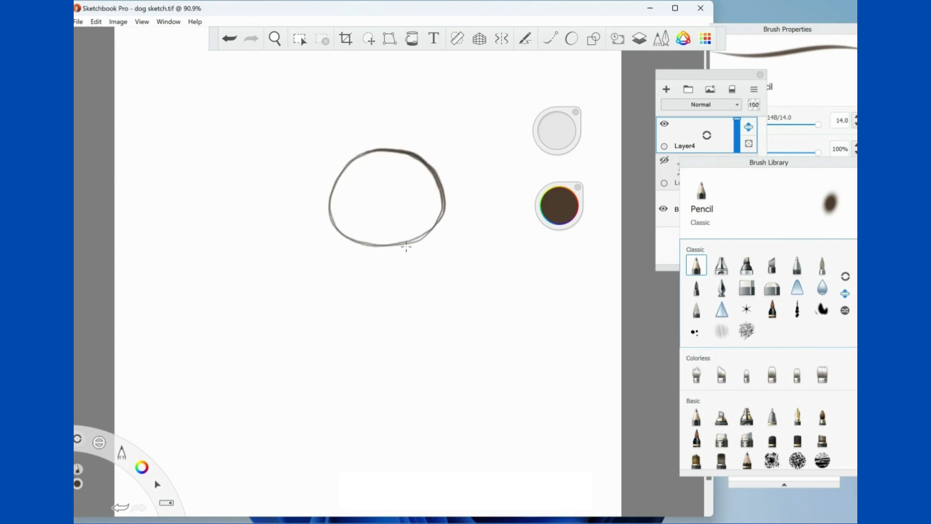
mouse_move(406, 249)
left_mouse_down()
mouse_move(395, 316)
mouse_move(349, 350)
mouse_move(300, 339)
mouse_move(308, 264)
mouse_move(376, 204)
mouse_move(407, 280)
mouse_move(346, 353)
mouse_move(301, 284)
mouse_move(356, 204)
mouse_move(407, 280)
mouse_move(342, 354)
mouse_move(299, 307)
left_mouse_up()
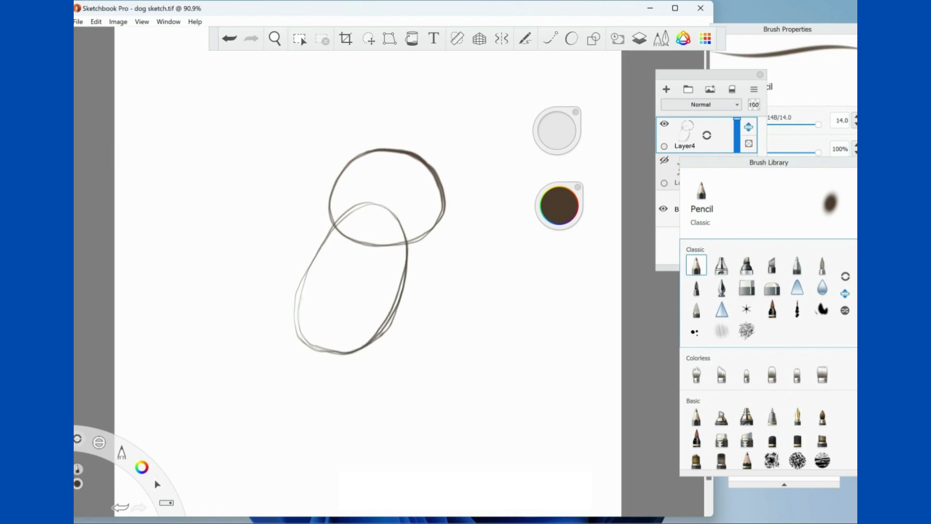
left_click_drag(542, 308, 543, 296)
mouse_move(447, 243)
left_mouse_down()
mouse_move(441, 191)
mouse_move(410, 206)
mouse_move(418, 279)
mouse_move(447, 215)
mouse_move(422, 177)
mouse_move(426, 284)
mouse_move(447, 212)
left_mouse_up()
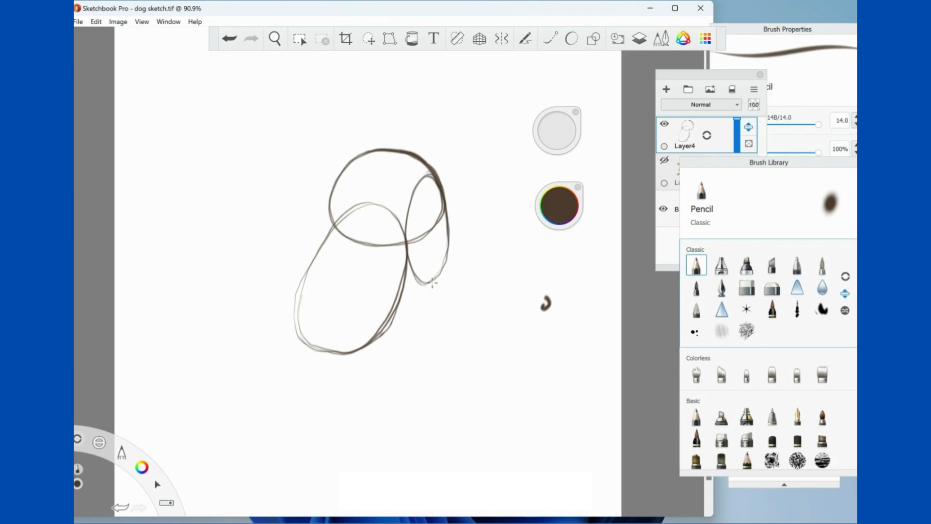
Sketch the hind leg, the straight front leg and the outstretched front leg as tapered shapes ending in oval paws
mouse_move(439, 275)
left_mouse_down()
mouse_move(422, 281)
mouse_move(424, 345)
mouse_move(442, 332)
mouse_move(442, 267)
mouse_move(423, 293)
mouse_move(442, 343)
mouse_move(411, 349)
mouse_move(445, 345)
left_mouse_up()
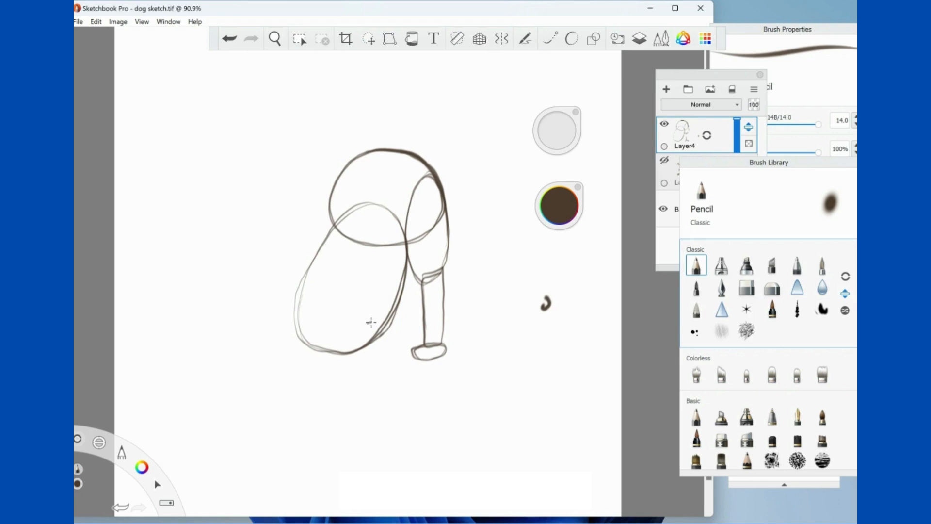
mouse_move(371, 322)
left_mouse_down()
mouse_move(340, 326)
mouse_move(350, 382)
mouse_move(367, 375)
mouse_move(371, 321)
left_mouse_up()
mouse_move(369, 383)
left_mouse_down()
mouse_move(351, 383)
mouse_move(371, 401)
mouse_move(354, 383)
left_mouse_up()
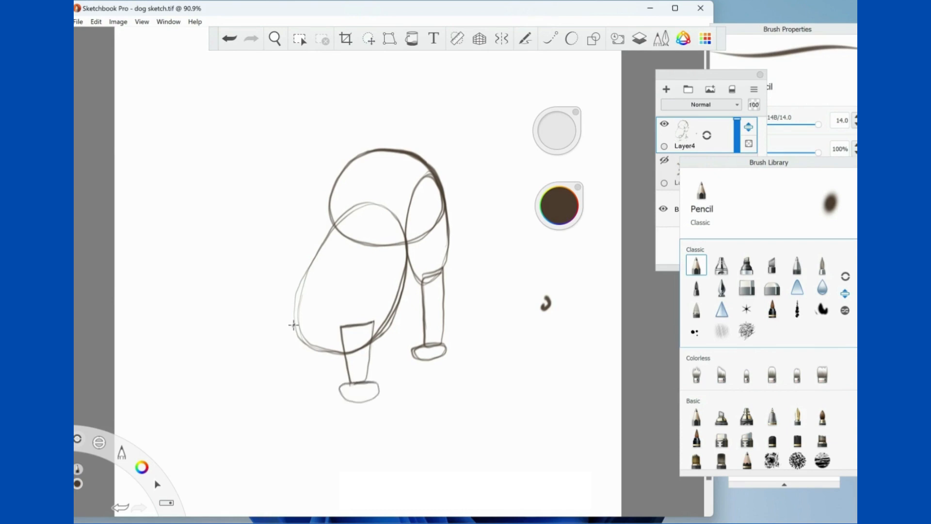
mouse_move(293, 325)
left_mouse_down()
mouse_move(262, 360)
mouse_move(277, 373)
mouse_move(308, 335)
mouse_move(296, 321)
mouse_move(268, 369)
left_mouse_up()
mouse_move(294, 324)
left_mouse_down()
mouse_move(269, 368)
mouse_move(257, 362)
mouse_move(244, 386)
mouse_move(273, 365)
mouse_move(254, 389)
mouse_move(278, 361)
left_mouse_up()
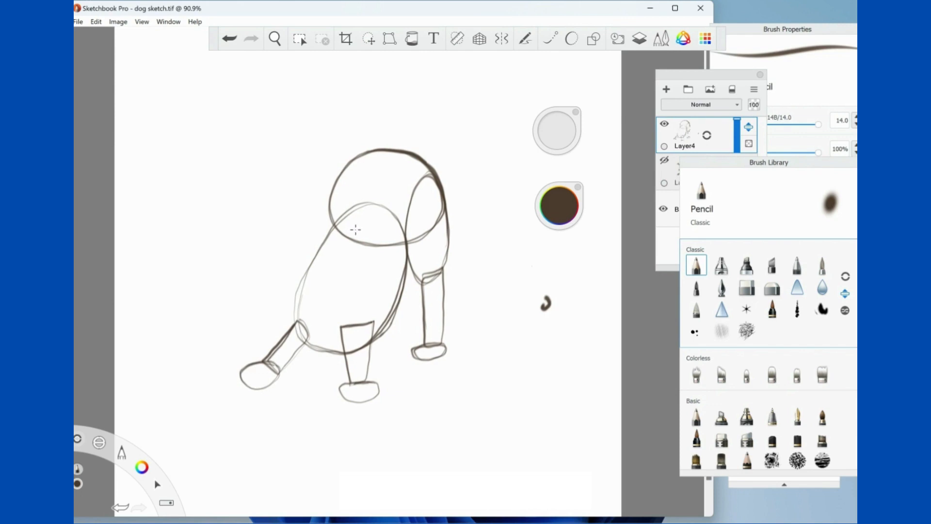
Sketch the head circle overlapping the chest, with a round muzzle, open mouth and tongue, two eyes and eyebrows
mouse_move(313, 209)
left_mouse_down()
mouse_move(277, 224)
mouse_move(265, 253)
mouse_move(289, 283)
mouse_move(336, 285)
mouse_move(357, 255)
mouse_move(346, 221)
mouse_move(291, 209)
mouse_move(281, 274)
mouse_move(352, 279)
mouse_move(356, 230)
mouse_move(277, 230)
left_mouse_up()
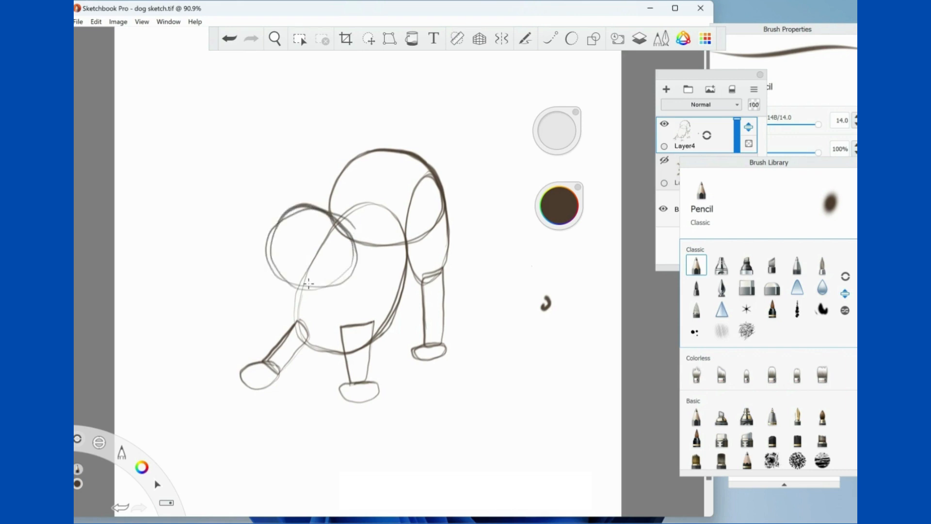
mouse_move(311, 270)
left_mouse_down()
mouse_move(264, 306)
mouse_move(319, 313)
mouse_move(271, 281)
mouse_move(317, 313)
mouse_move(337, 288)
mouse_move(348, 291)
mouse_move(334, 289)
mouse_move(309, 324)
mouse_move(342, 293)
mouse_move(314, 305)
mouse_move(327, 334)
mouse_move(345, 289)
mouse_move(311, 332)
mouse_move(327, 314)
left_mouse_up()
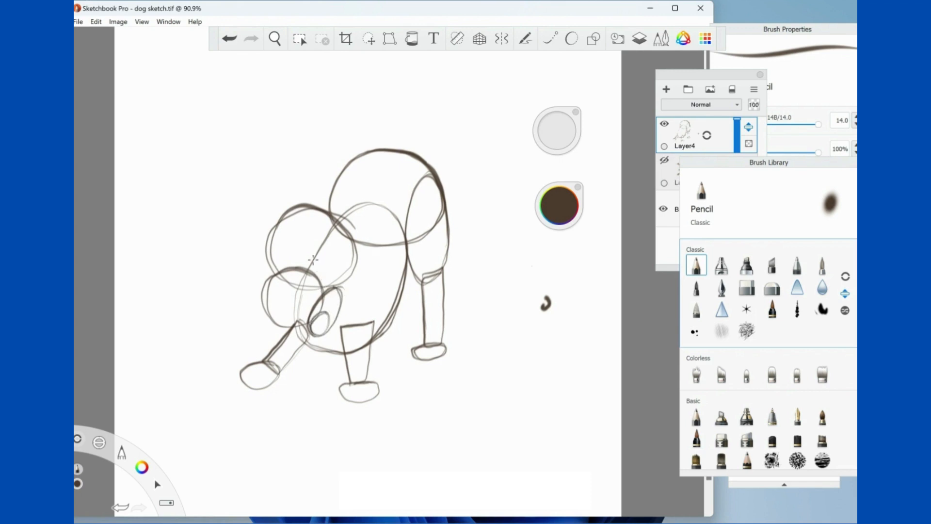
mouse_move(311, 253)
left_mouse_down()
mouse_move(303, 268)
mouse_move(319, 266)
mouse_move(269, 265)
mouse_move(281, 262)
mouse_move(279, 270)
left_mouse_up()
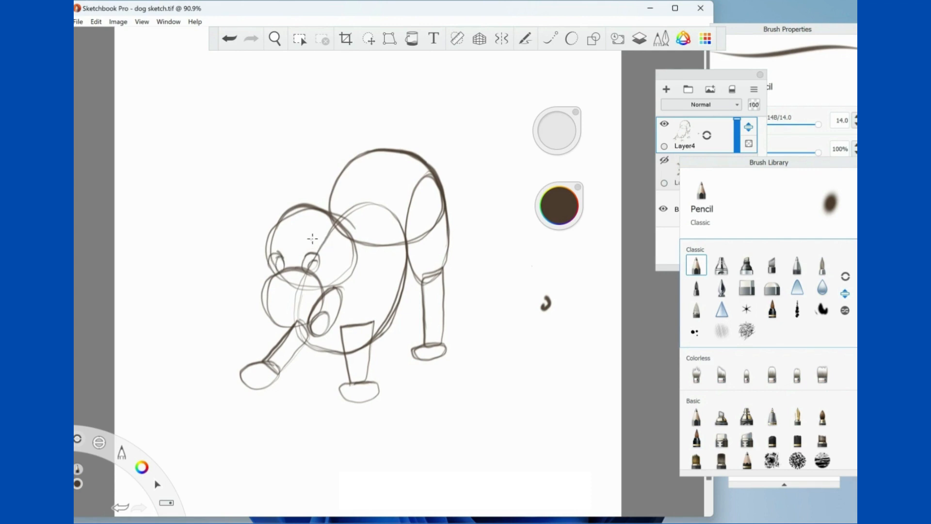
mouse_move(312, 239)
left_mouse_down()
mouse_move(324, 251)
mouse_move(262, 245)
left_mouse_up()
Add two folded ears, a curved upright tail and a small round nose to the pencil sketch
mouse_move(355, 236)
left_mouse_down()
mouse_move(371, 185)
mouse_move(360, 190)
mouse_move(342, 224)
mouse_move(364, 213)
mouse_move(370, 187)
mouse_move(369, 211)
mouse_move(420, 190)
mouse_move(370, 186)
mouse_move(368, 212)
left_mouse_up()
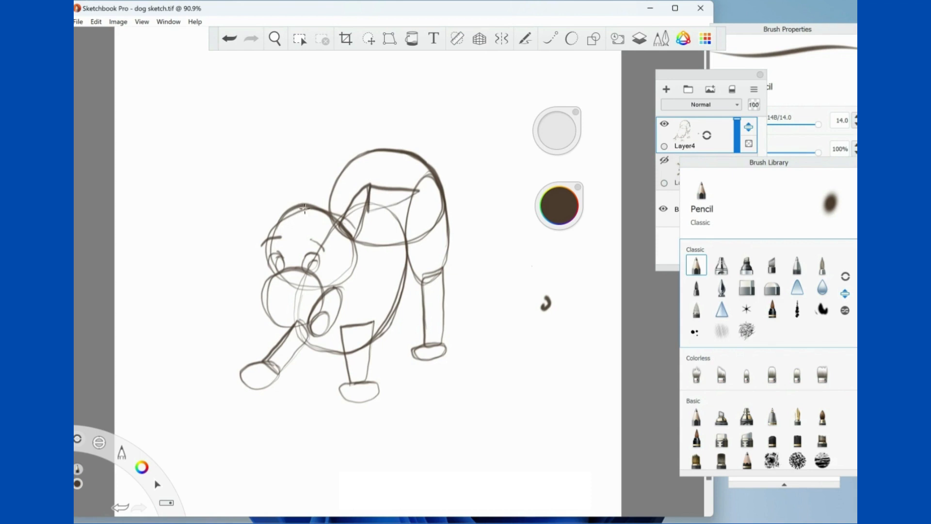
mouse_move(304, 208)
left_mouse_down()
mouse_move(283, 219)
mouse_move(294, 199)
mouse_move(258, 191)
mouse_move(279, 214)
mouse_move(256, 185)
mouse_move(227, 195)
mouse_move(262, 192)
mouse_move(229, 195)
left_mouse_up()
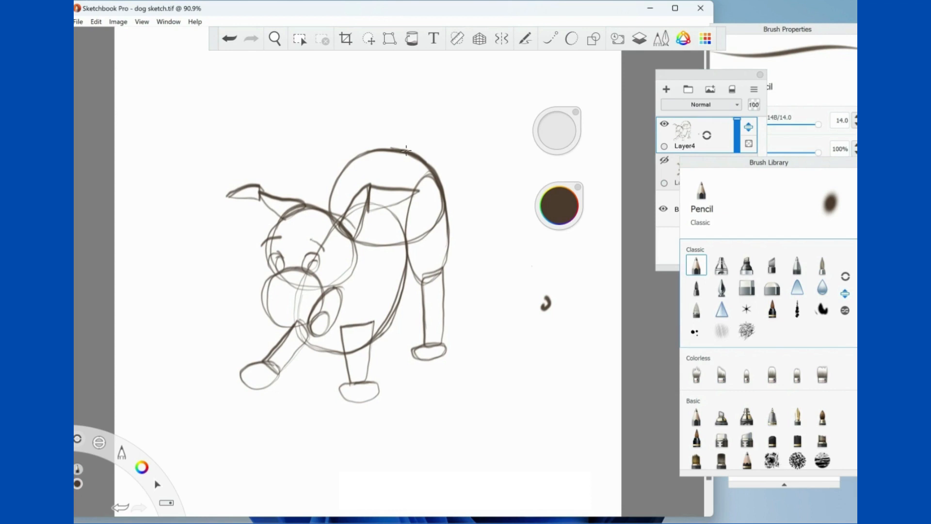
mouse_move(407, 145)
left_mouse_down()
mouse_move(393, 96)
mouse_move(366, 78)
mouse_move(391, 152)
mouse_move(406, 151)
mouse_move(405, 120)
mouse_move(369, 79)
mouse_move(391, 140)
left_mouse_up()
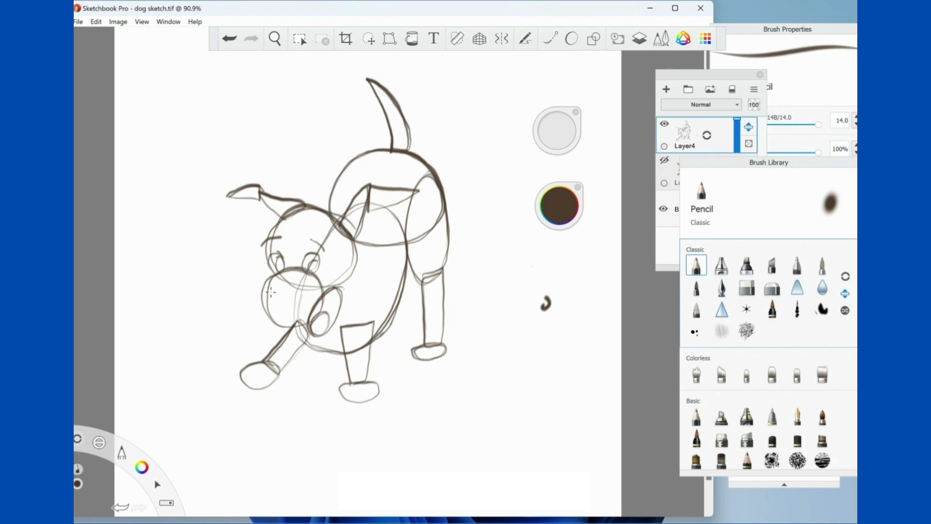
mouse_move(271, 291)
left_mouse_down()
mouse_move(259, 289)
mouse_move(266, 301)
mouse_move(272, 290)
left_mouse_up()
Add a new layer above the sketch and trace the tail, back, rump and hind leg with bold pencil lines
left_click(667, 89)
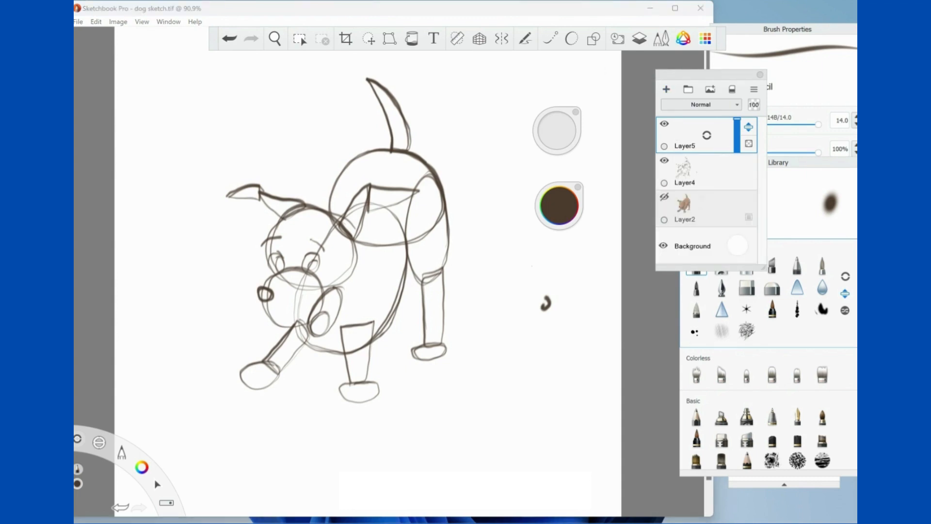
left_click(779, 163)
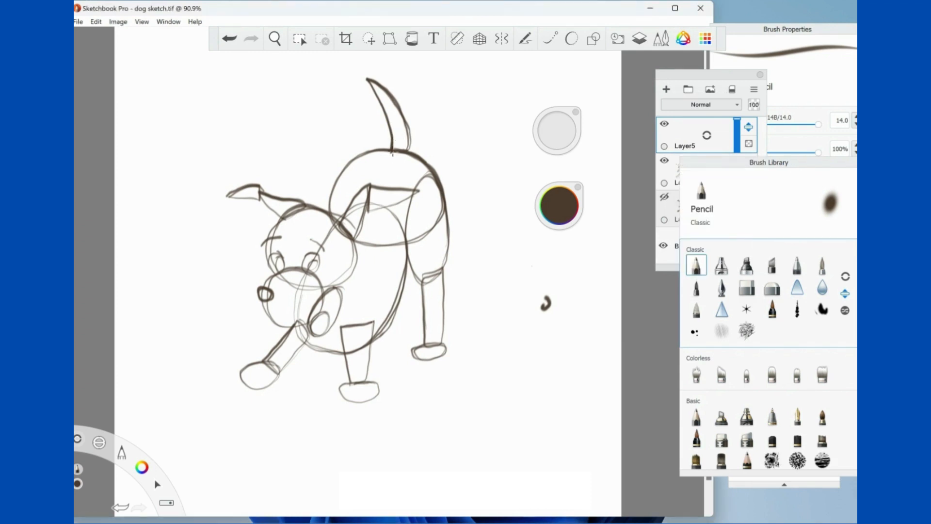
mouse_move(391, 135)
left_mouse_down()
mouse_move(379, 104)
mouse_move(389, 140)
mouse_move(399, 112)
mouse_move(408, 127)
mouse_move(392, 154)
mouse_move(421, 155)
mouse_move(370, 147)
mouse_move(339, 165)
mouse_move(331, 216)
left_mouse_up()
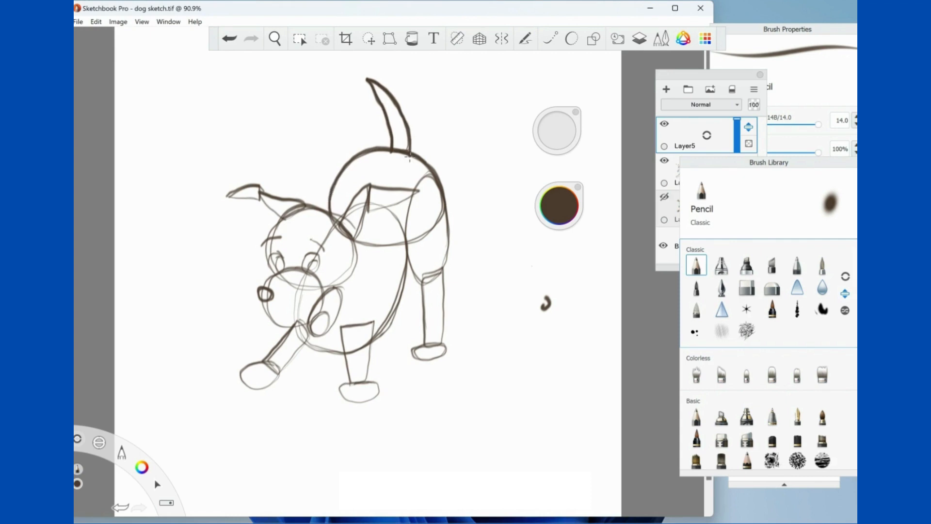
left_click_drag(424, 160, 435, 173)
left_click_drag(447, 209, 443, 339)
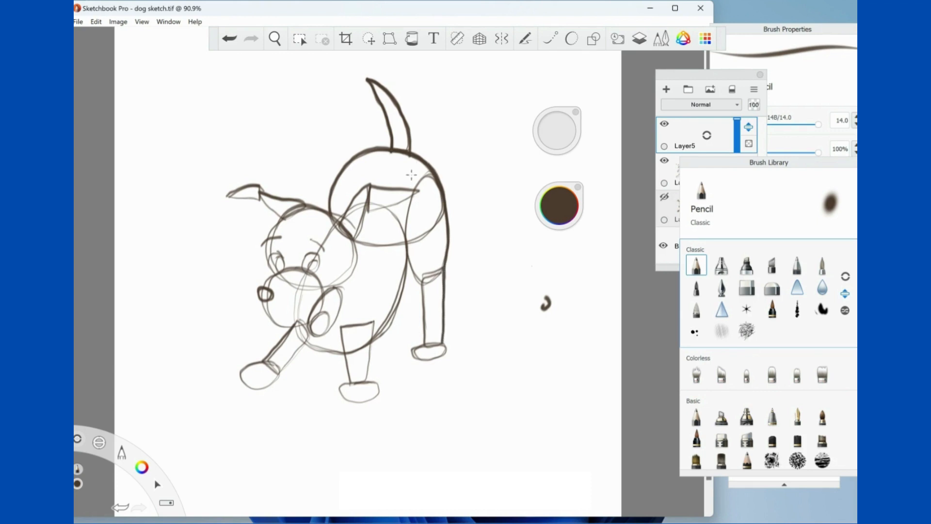
mouse_move(407, 245)
left_mouse_down()
mouse_move(425, 309)
mouse_move(424, 347)
left_mouse_up()
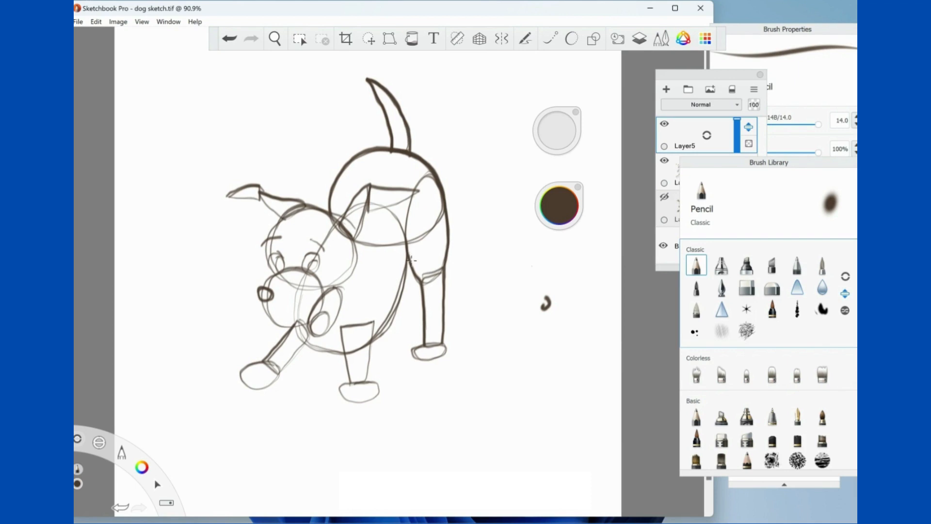
Trace the belly, chest bottom, both front legs and all three paws with bold pencil lines
mouse_move(408, 262)
left_mouse_down()
mouse_move(398, 308)
mouse_move(373, 341)
left_mouse_up()
mouse_move(410, 260)
left_mouse_down()
mouse_move(366, 382)
mouse_move(374, 327)
mouse_move(348, 382)
mouse_move(342, 345)
left_mouse_up()
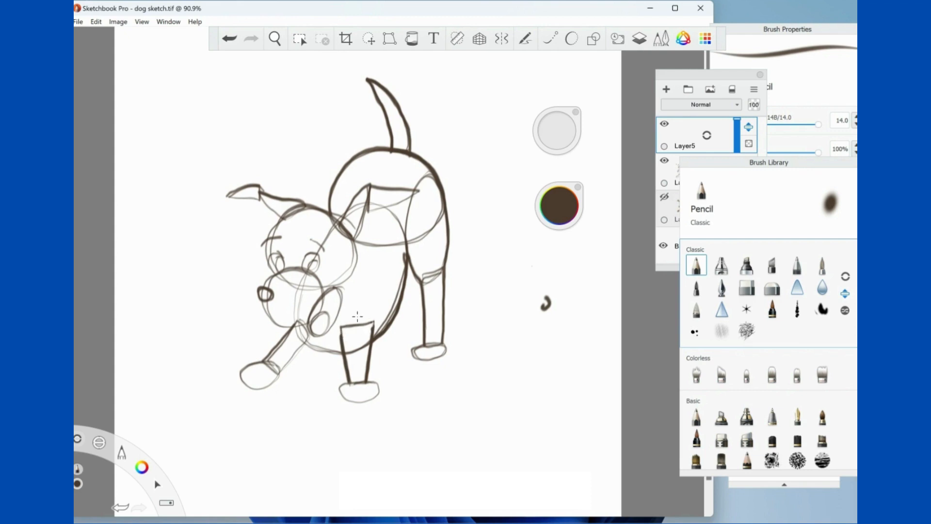
mouse_move(350, 386)
left_mouse_down()
mouse_move(341, 401)
mouse_move(366, 405)
mouse_move(380, 388)
mouse_move(357, 383)
mouse_move(340, 391)
left_mouse_up()
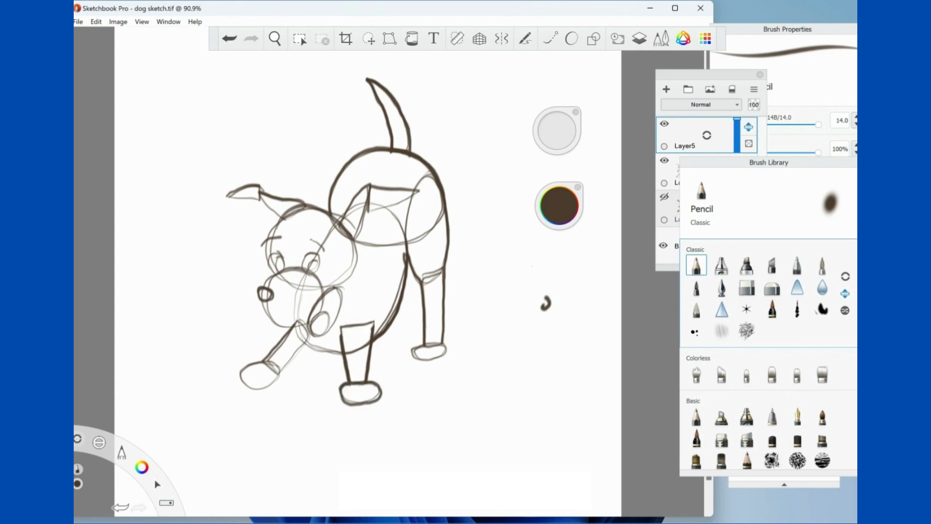
mouse_move(443, 341)
left_mouse_down()
mouse_move(425, 344)
mouse_move(420, 361)
mouse_move(445, 345)
mouse_move(436, 344)
left_mouse_up()
mouse_move(342, 358)
left_mouse_down()
mouse_move(306, 342)
mouse_move(266, 386)
mouse_move(242, 384)
mouse_move(246, 364)
mouse_move(264, 360)
mouse_move(297, 329)
left_mouse_up()
Draw short curved toe lines on the hind paw and both front paws
left_click_drag(533, 408, 500, 411)
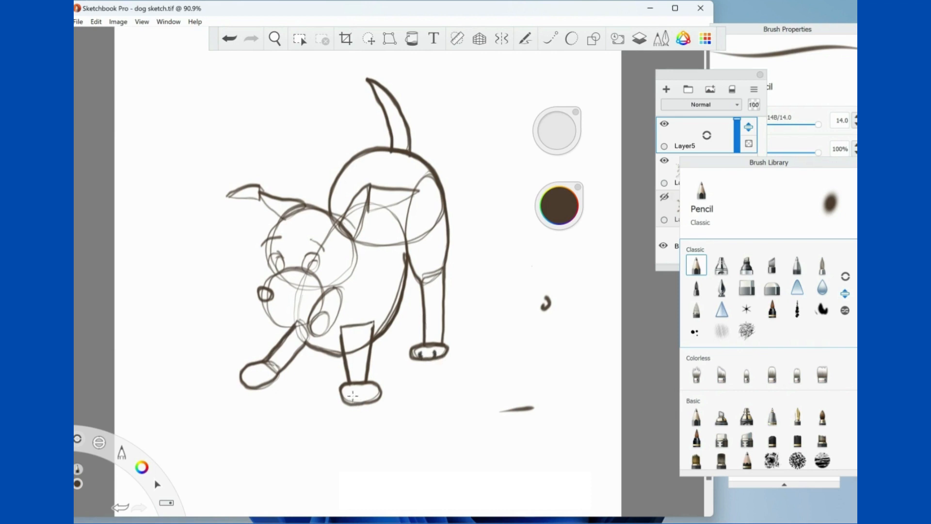
left_click_drag(350, 394, 370, 403)
left_click_drag(253, 379, 247, 384)
Trace the ears, head outline, muzzle, mouth, eyes and eyebrows with bold pencil lines on the new layer
mouse_move(337, 218)
left_mouse_down()
mouse_move(252, 186)
mouse_move(225, 197)
mouse_move(257, 189)
mouse_move(282, 221)
left_mouse_up()
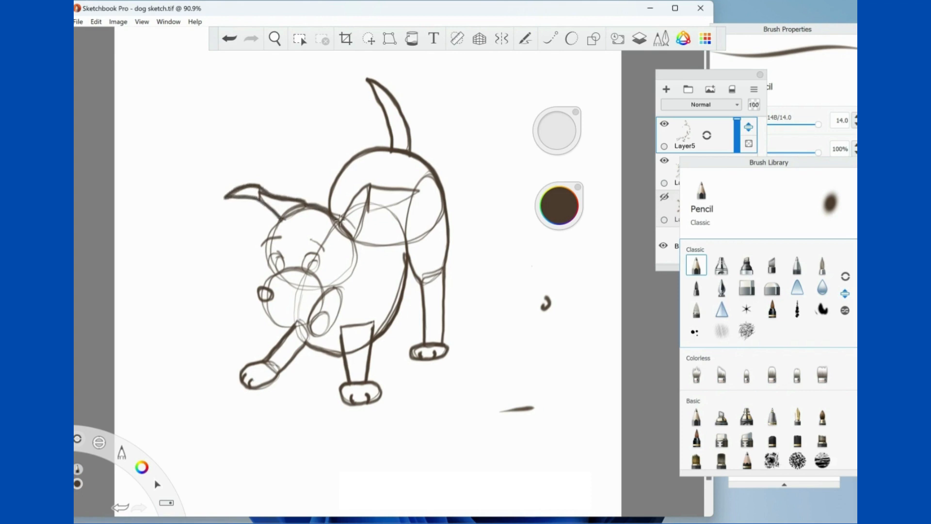
mouse_move(342, 217)
left_mouse_down()
mouse_move(370, 183)
mouse_move(421, 192)
mouse_move(375, 200)
mouse_move(356, 237)
left_mouse_up()
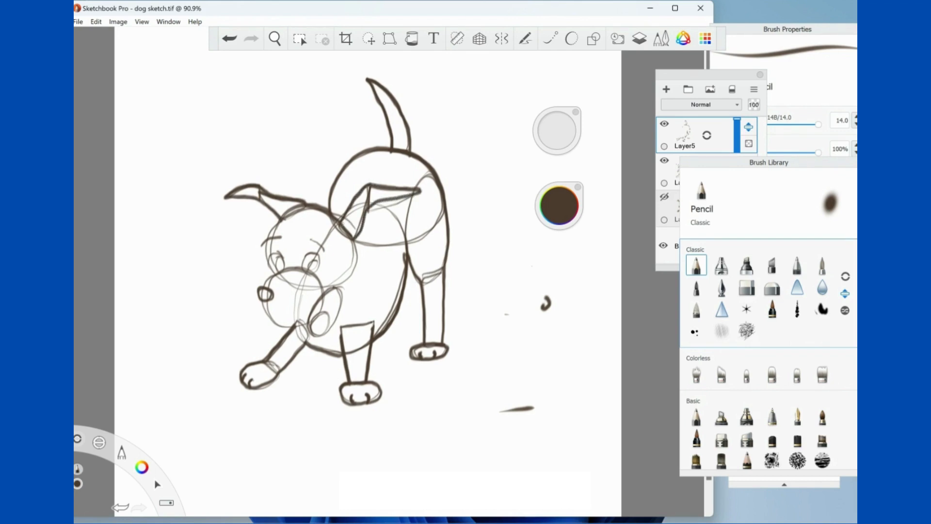
mouse_move(280, 221)
left_mouse_down()
mouse_move(269, 262)
mouse_move(276, 274)
mouse_move(257, 295)
mouse_move(268, 300)
mouse_move(263, 288)
mouse_move(270, 316)
mouse_move(285, 326)
mouse_move(324, 304)
mouse_move(327, 325)
mouse_move(320, 336)
mouse_move(316, 313)
mouse_move(319, 335)
mouse_move(312, 319)
mouse_move(310, 334)
mouse_move(317, 319)
mouse_move(317, 329)
mouse_move(338, 319)
mouse_move(360, 243)
left_mouse_up()
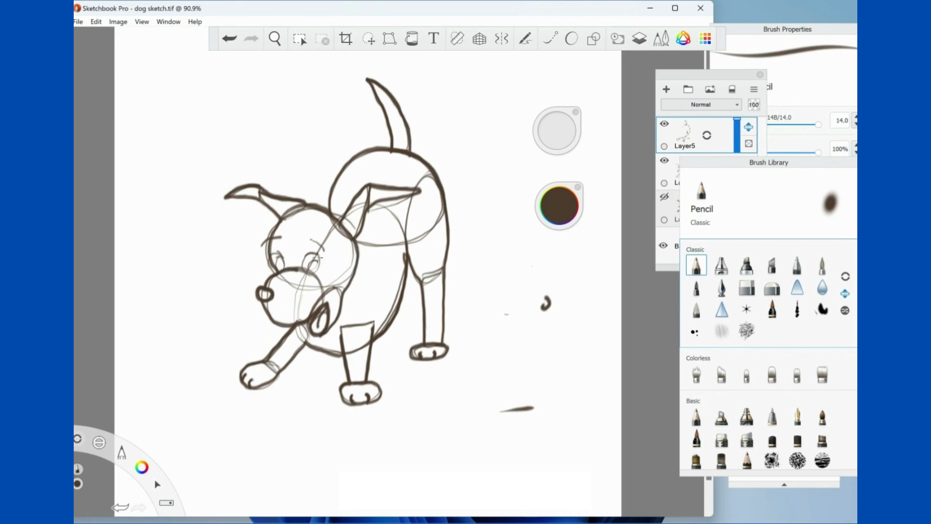
mouse_move(319, 253)
left_mouse_down()
mouse_move(302, 264)
mouse_move(316, 271)
mouse_move(305, 254)
mouse_move(318, 270)
mouse_move(272, 262)
mouse_move(287, 257)
mouse_move(280, 268)
left_mouse_up()
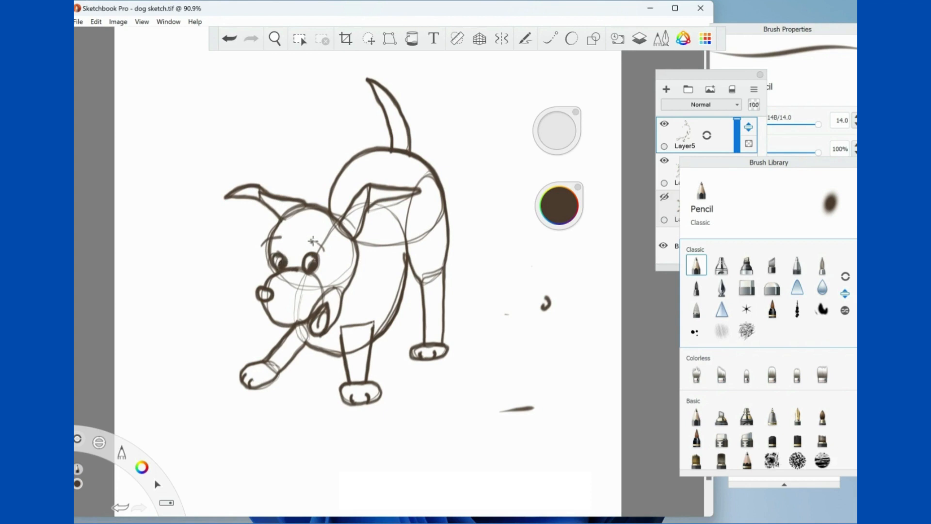
left_click_drag(312, 241, 321, 247)
left_click_drag(285, 238, 260, 245)
Erase the stray curved mark and the hind-thigh guide lines from Layer4 using the Hard Eraser at size 23.3
left_click(678, 172)
left_click(746, 286)
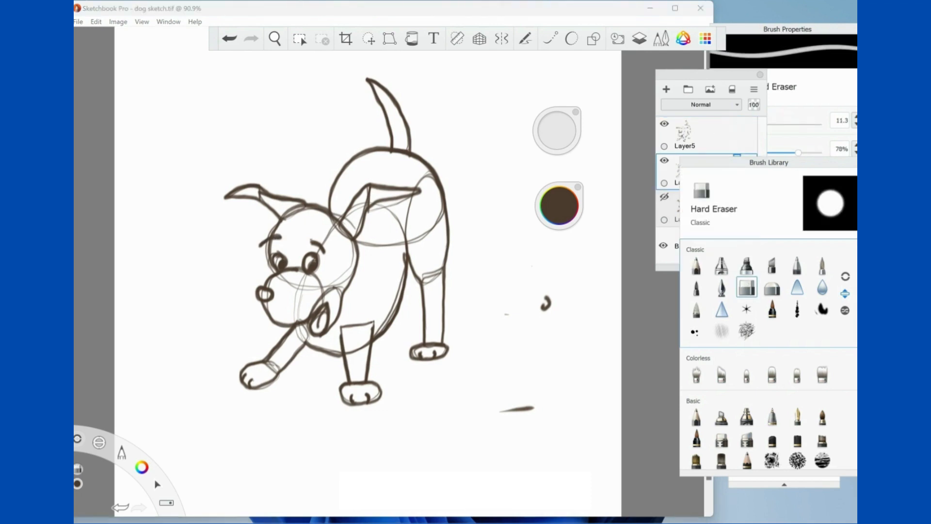
left_click_drag(554, 133, 565, 133)
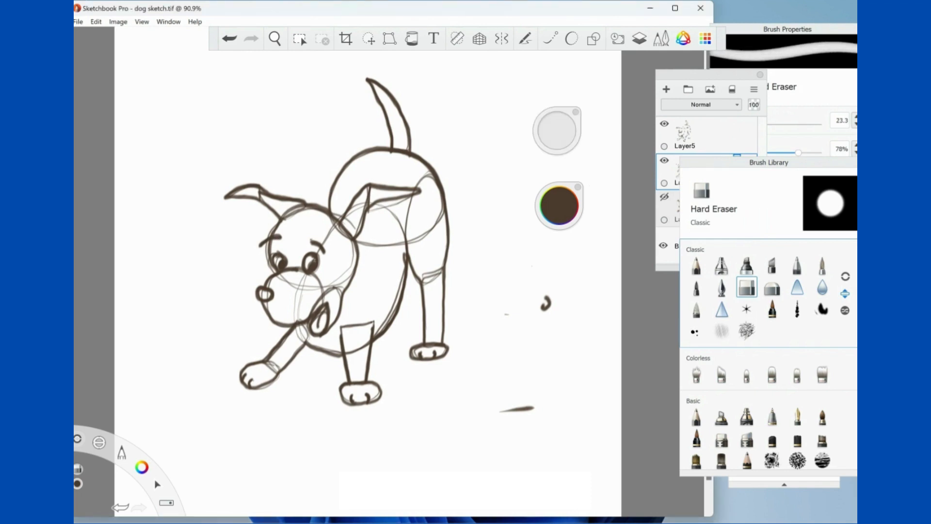
left_click_drag(537, 309, 539, 306)
mouse_move(426, 175)
left_mouse_down()
mouse_move(443, 216)
mouse_move(420, 239)
left_mouse_up()
left_click_drag(408, 199, 405, 252)
mouse_move(432, 272)
left_mouse_down()
mouse_move(422, 291)
mouse_move(441, 279)
mouse_move(442, 290)
left_mouse_up()
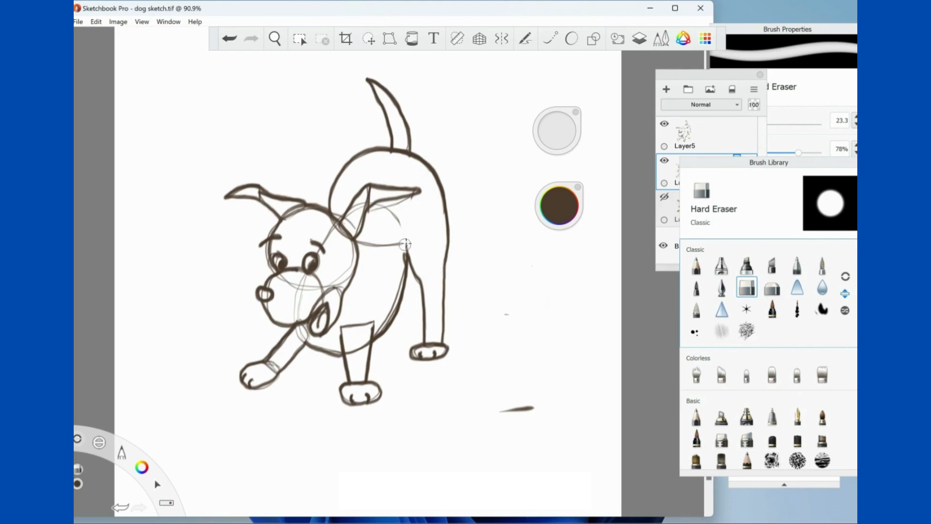
Erase the guide lines crossing the body, the top of the front leg and the outstretched front leg
mouse_move(406, 244)
left_mouse_down()
mouse_move(359, 242)
mouse_move(372, 209)
mouse_move(407, 198)
left_mouse_up()
mouse_move(407, 243)
left_mouse_down()
mouse_move(403, 281)
mouse_move(378, 332)
mouse_move(353, 323)
left_mouse_up()
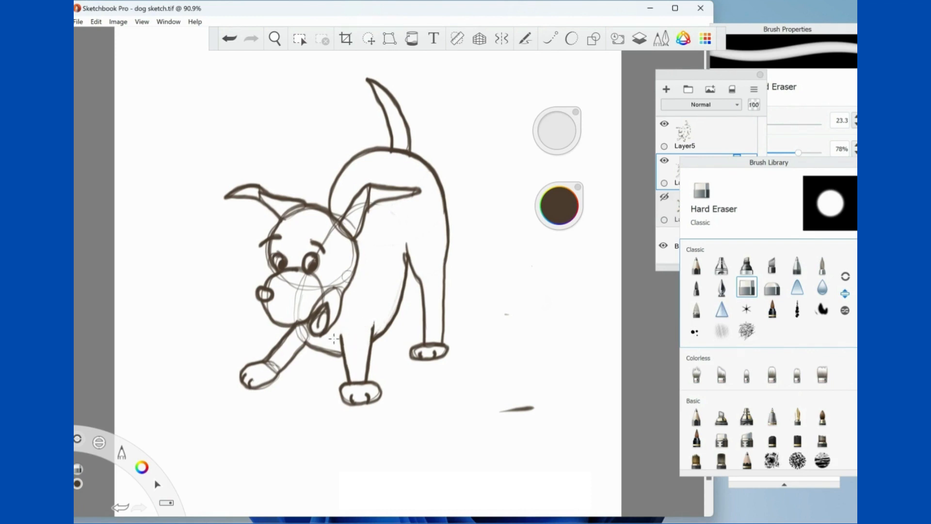
left_click_drag(303, 329, 305, 336)
left_click_drag(269, 360, 276, 368)
Erase the remaining guide lines inside and around the muzzle, nose, head and ears on the sketch layer
mouse_move(338, 290)
left_mouse_down()
mouse_move(298, 312)
mouse_move(333, 290)
mouse_move(301, 269)
mouse_move(313, 275)
left_mouse_up()
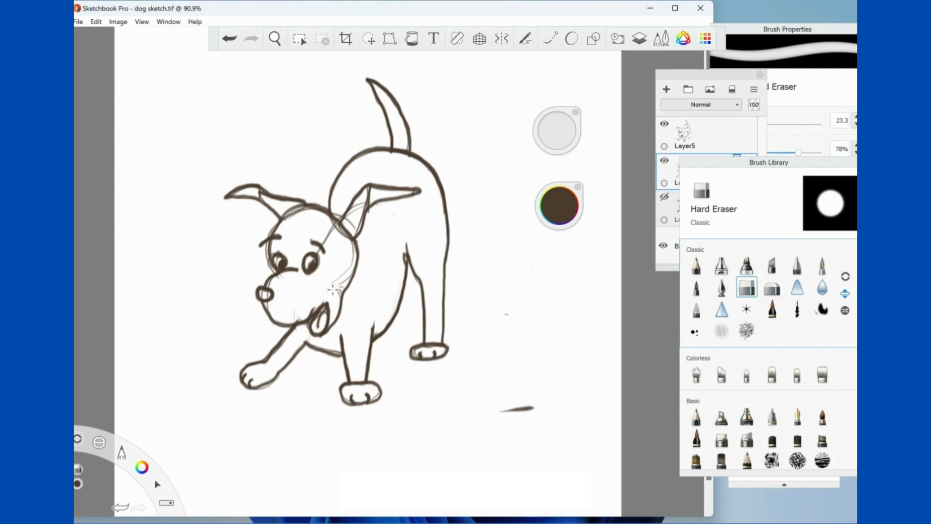
left_click_drag(310, 308, 297, 319)
mouse_move(270, 291)
left_mouse_down()
mouse_move(262, 294)
mouse_move(275, 311)
left_mouse_up()
mouse_move(337, 296)
left_mouse_down()
mouse_move(349, 244)
mouse_move(311, 246)
mouse_move(267, 266)
mouse_move(273, 223)
mouse_move(307, 216)
mouse_move(289, 218)
mouse_move(243, 188)
mouse_move(274, 198)
mouse_move(326, 238)
mouse_move(359, 203)
mouse_move(343, 225)
mouse_move(360, 222)
mouse_move(380, 190)
left_mouse_up()
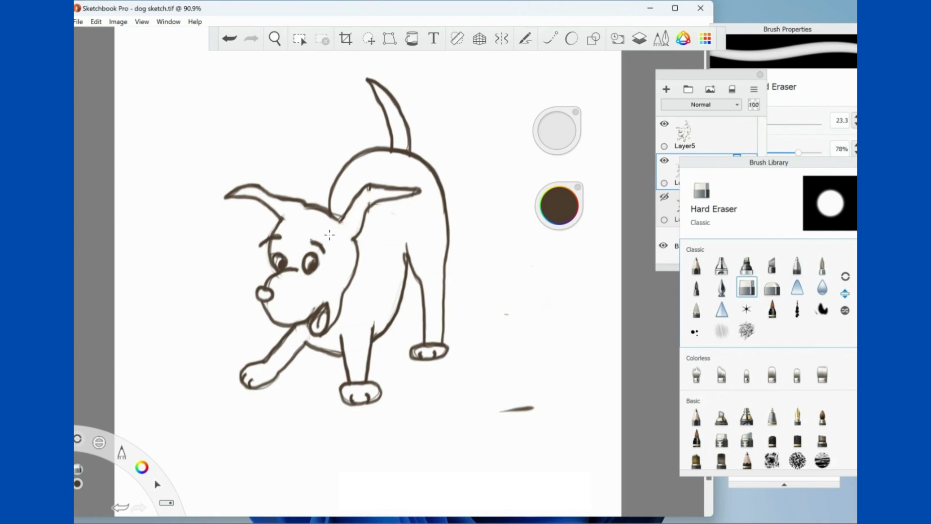
left_click_drag(329, 234, 413, 192)
Hide Layer4, then make Layer5 active and touch up the belly line beside the hind leg with the Hard Eraser
left_click(717, 91)
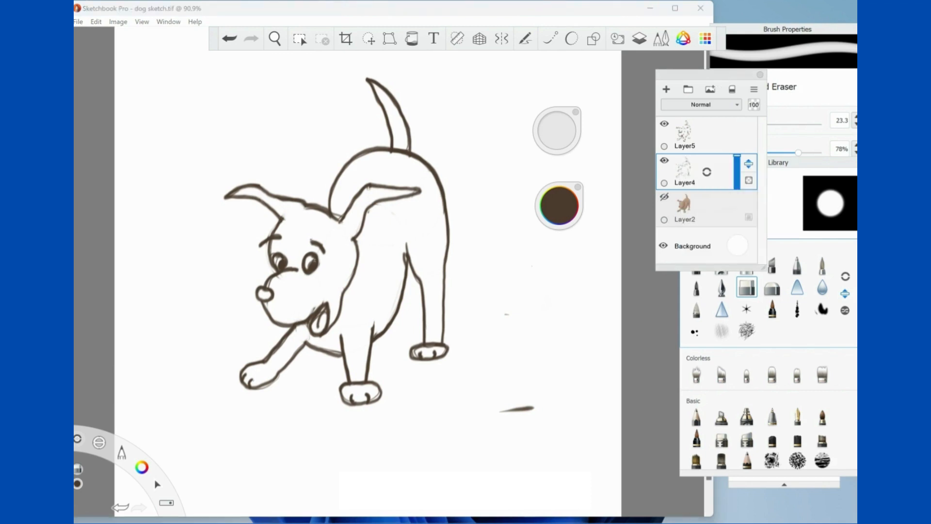
left_click(664, 160)
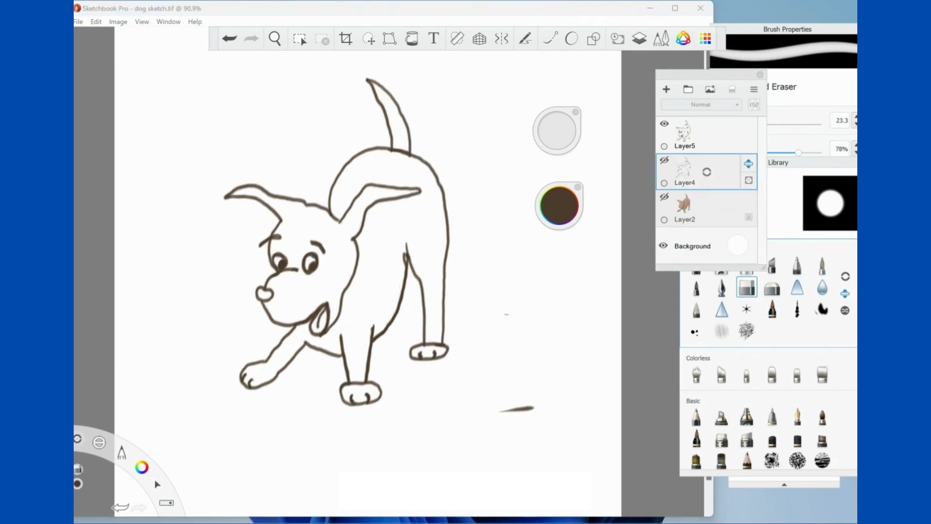
left_click(397, 274)
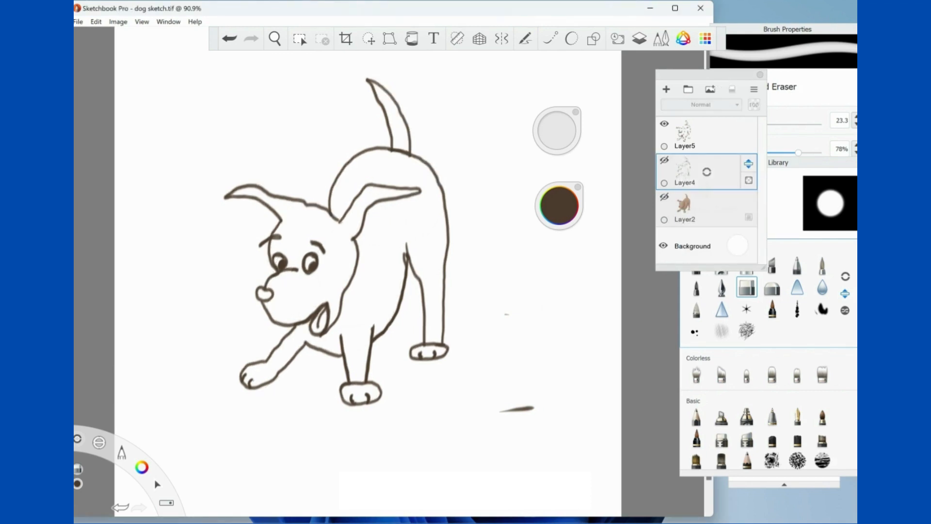
left_click(709, 132)
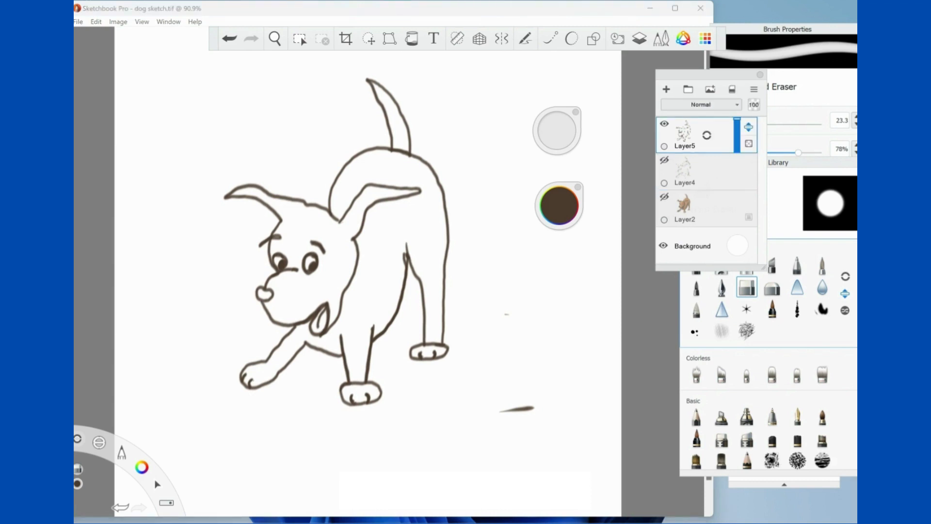
left_click_drag(399, 265, 399, 257)
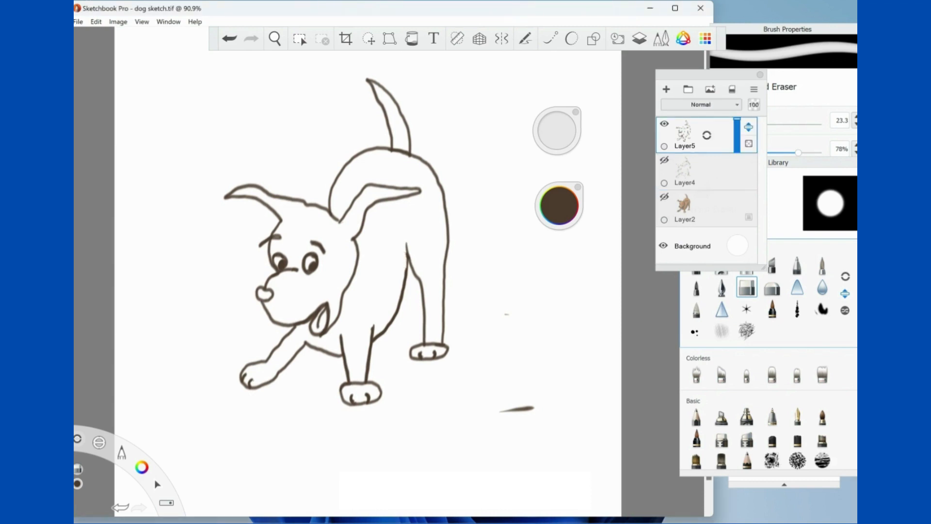
left_click(696, 287)
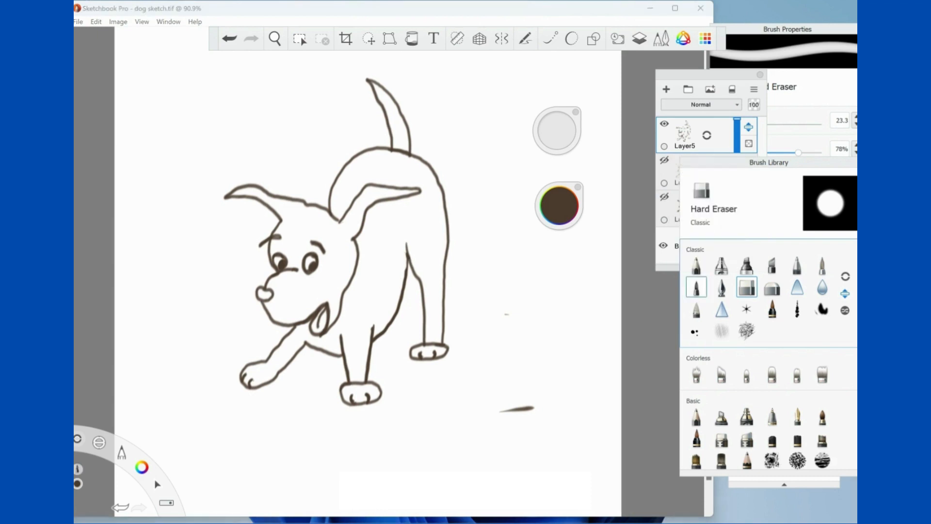
left_click_drag(280, 222, 291, 213)
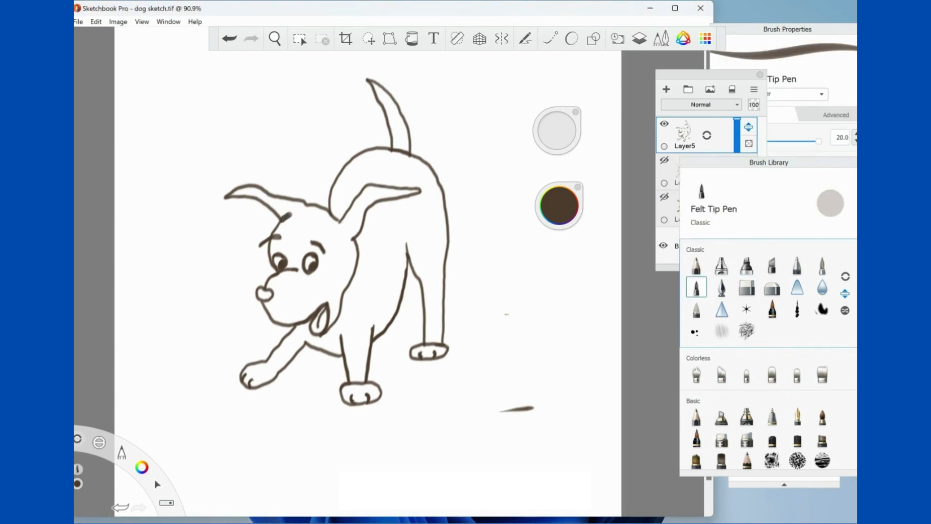
left_click(229, 38)
Extend the head outline up past the ear base with the Pencil and touch up the line across the crown
left_click(696, 265)
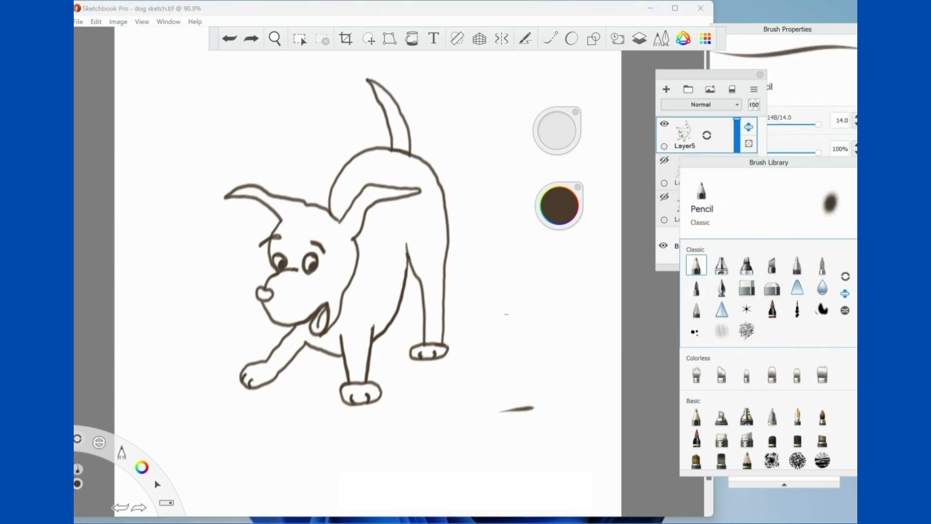
left_click_drag(283, 220, 290, 214)
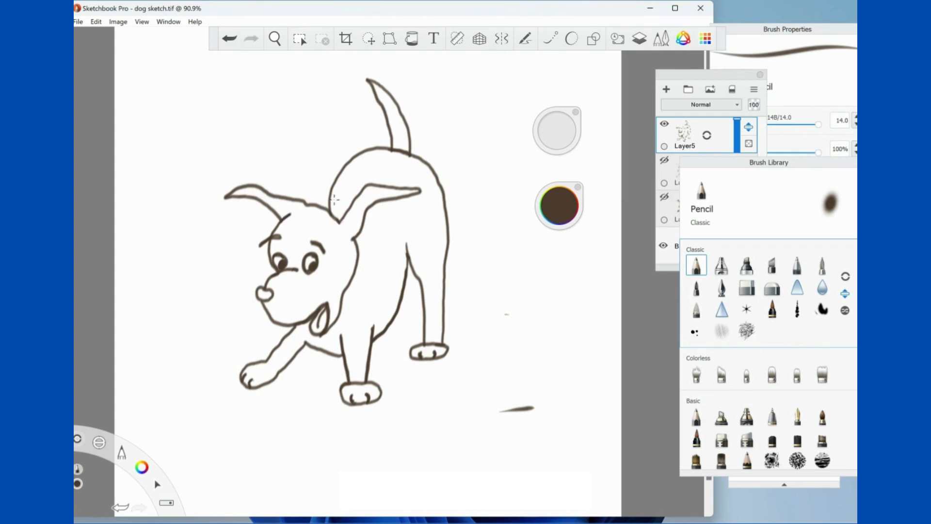
mouse_move(306, 207)
left_mouse_down()
mouse_move(334, 211)
mouse_move(307, 205)
mouse_move(339, 217)
mouse_move(307, 211)
mouse_move(337, 227)
left_mouse_up()
left_click(750, 296)
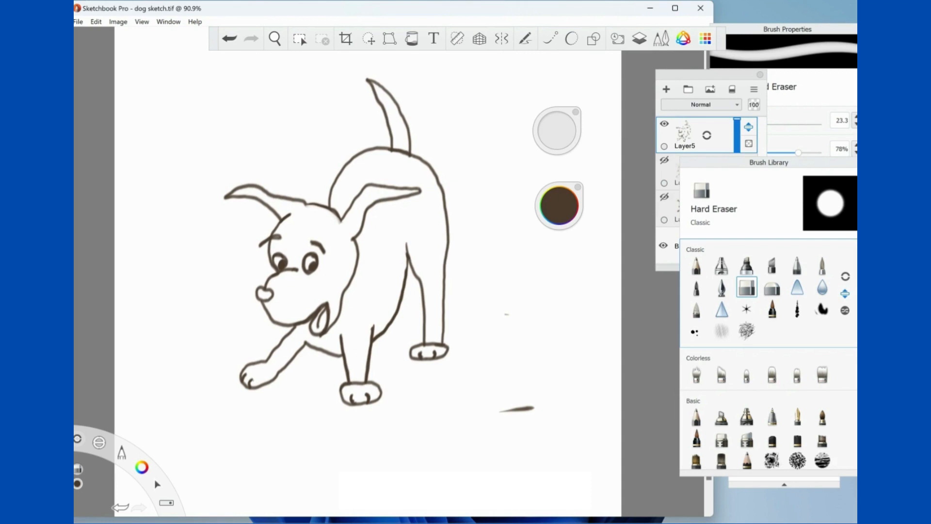
Add a new layer above Layer5 and set up the Inking Pen at size 9.3 with Predictive Stroke on
left_click(724, 288)
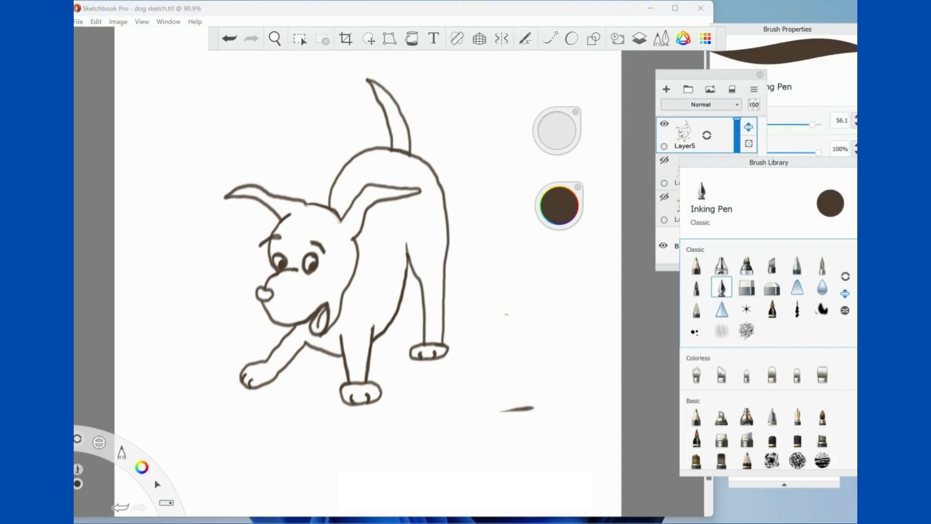
left_click(666, 88)
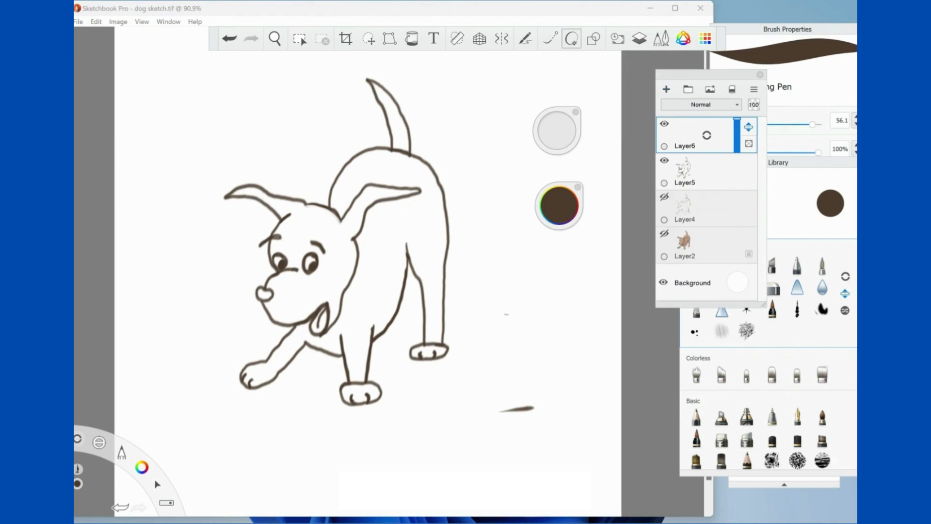
left_click(571, 38)
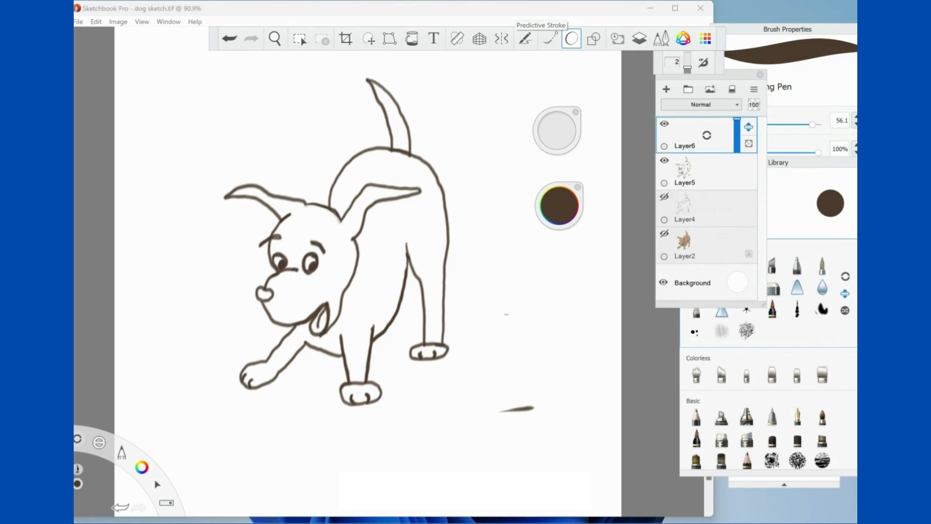
left_click_drag(549, 134, 553, 135)
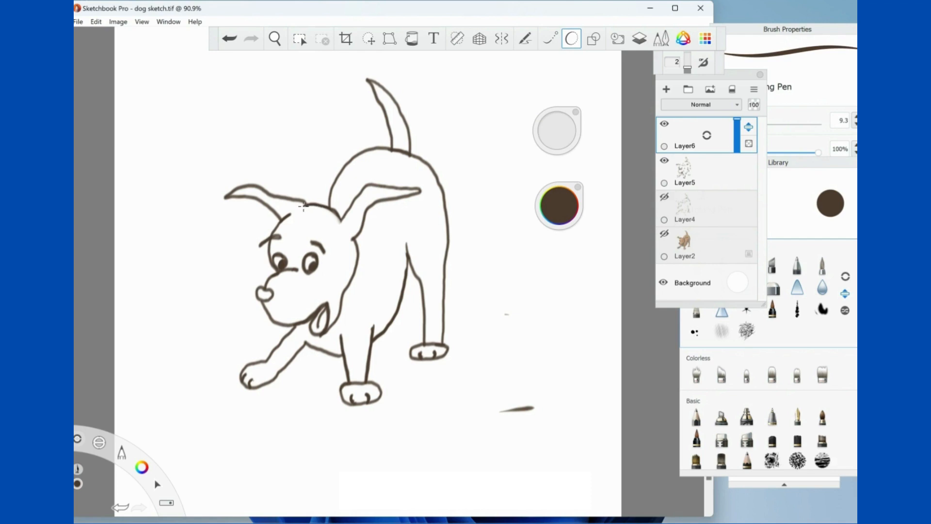
Lower Layer5's opacity to leave a faint tracing guide, and make Layer6 active
left_click(698, 172)
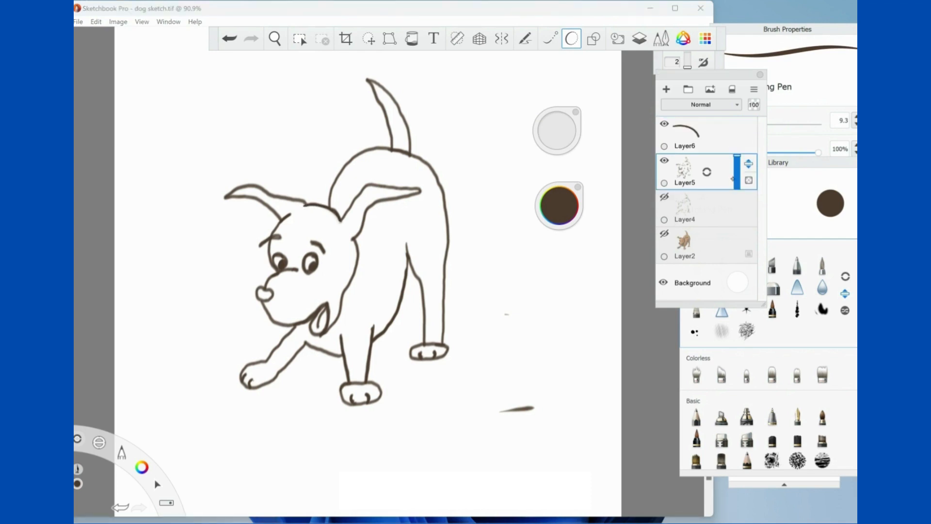
left_click_drag(737, 156, 736, 176)
left_click(698, 136)
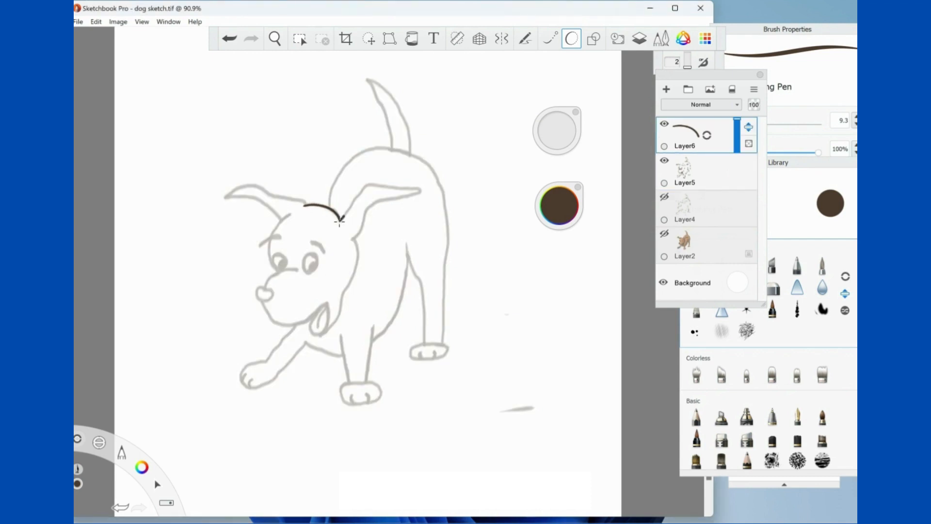
Ink the ear that overlaps the back, the cheek, tongue, muzzle, nose, forehead and eyebrows on Layer6
mouse_move(339, 221)
left_mouse_down()
mouse_move(366, 185)
mouse_move(419, 189)
mouse_move(367, 185)
mouse_move(404, 196)
mouse_move(368, 207)
mouse_move(352, 241)
left_mouse_up()
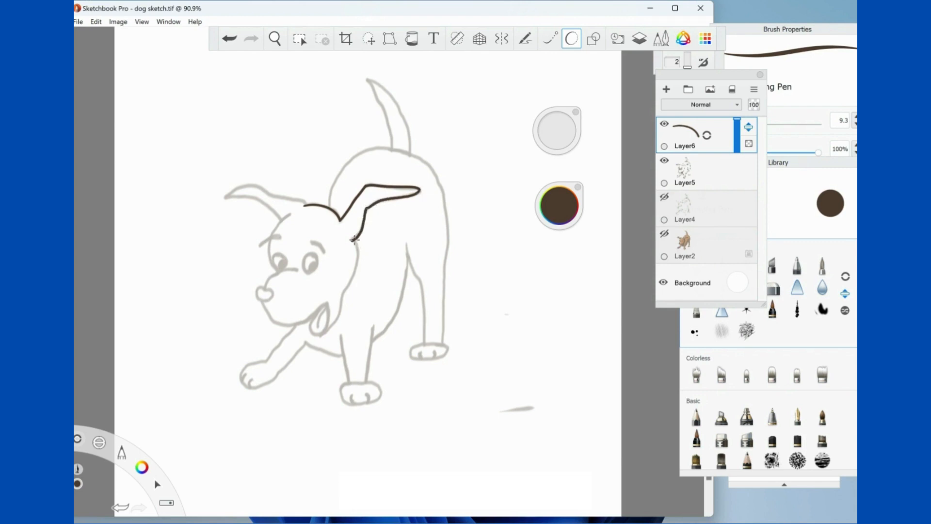
mouse_move(354, 240)
left_mouse_down()
mouse_move(352, 277)
mouse_move(319, 336)
mouse_move(329, 313)
mouse_move(329, 325)
mouse_move(311, 332)
mouse_move(317, 310)
mouse_move(333, 312)
mouse_move(318, 327)
mouse_move(316, 309)
mouse_move(288, 323)
mouse_move(270, 317)
mouse_move(262, 287)
mouse_move(257, 298)
mouse_move(288, 271)
mouse_move(269, 279)
left_mouse_up()
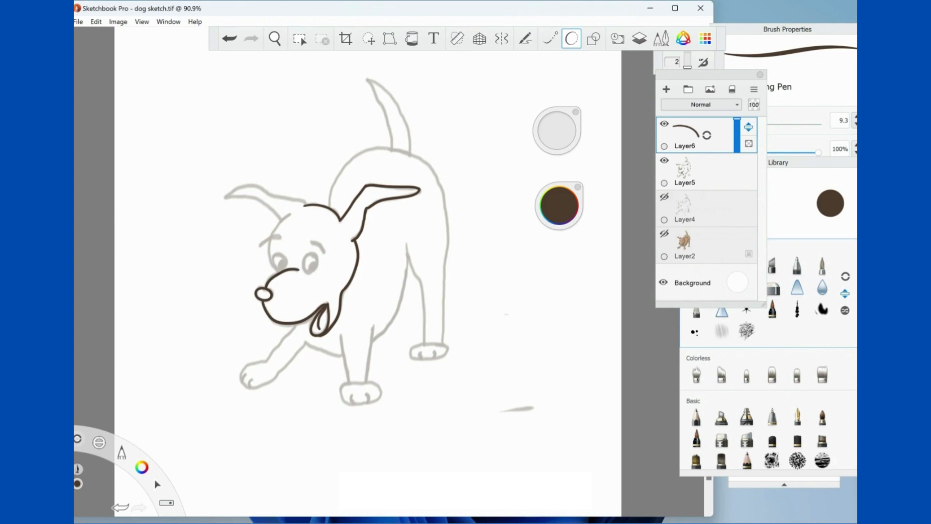
mouse_move(291, 215)
left_mouse_down()
mouse_move(273, 229)
mouse_move(270, 266)
mouse_move(266, 240)
mouse_move(258, 245)
mouse_move(319, 243)
mouse_move(327, 254)
mouse_move(272, 253)
left_mouse_up()
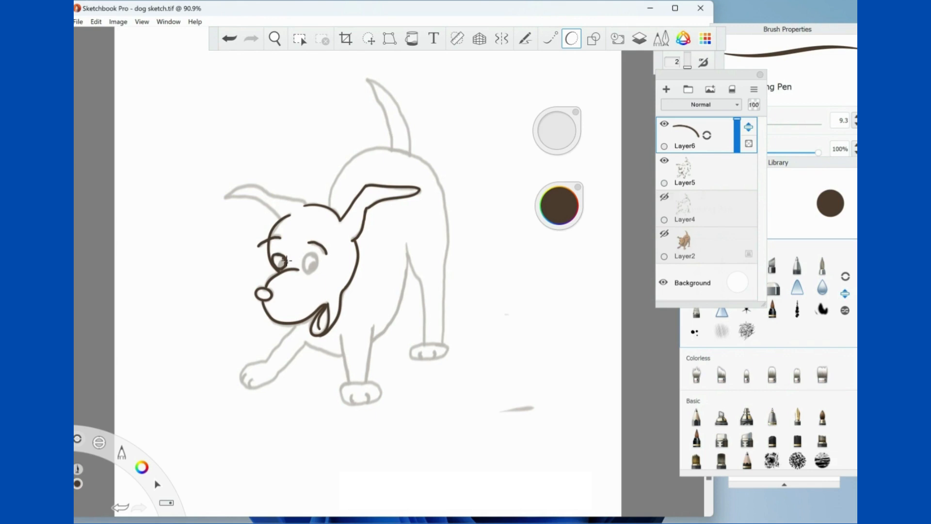
Ink both eyes and the outer ear, cleaning up the pupil nearer the cheek with the Hard Eraser
mouse_move(285, 260)
left_mouse_down()
mouse_move(302, 260)
mouse_move(305, 272)
mouse_move(317, 258)
left_mouse_up()
left_click_drag(314, 264, 315, 263)
key("e")
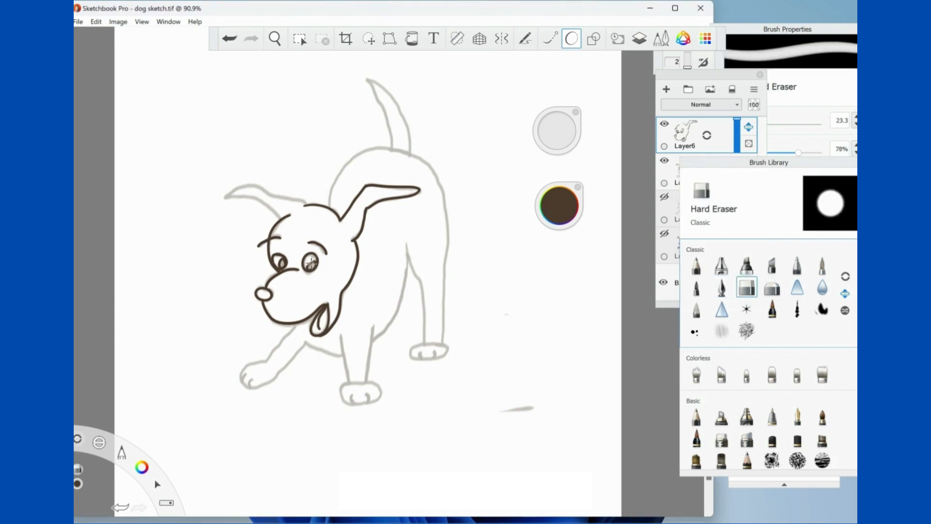
left_click_drag(311, 263, 311, 262)
left_click(722, 287)
left_click_drag(311, 265, 318, 262)
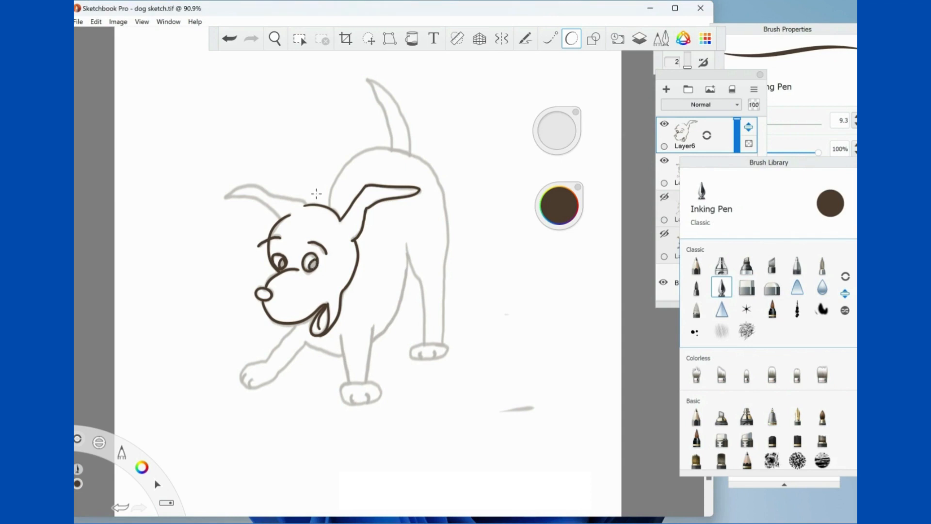
mouse_move(306, 202)
left_mouse_down()
mouse_move(253, 184)
mouse_move(234, 189)
mouse_move(305, 205)
mouse_move(226, 197)
left_mouse_up()
left_click_drag(280, 220, 230, 197)
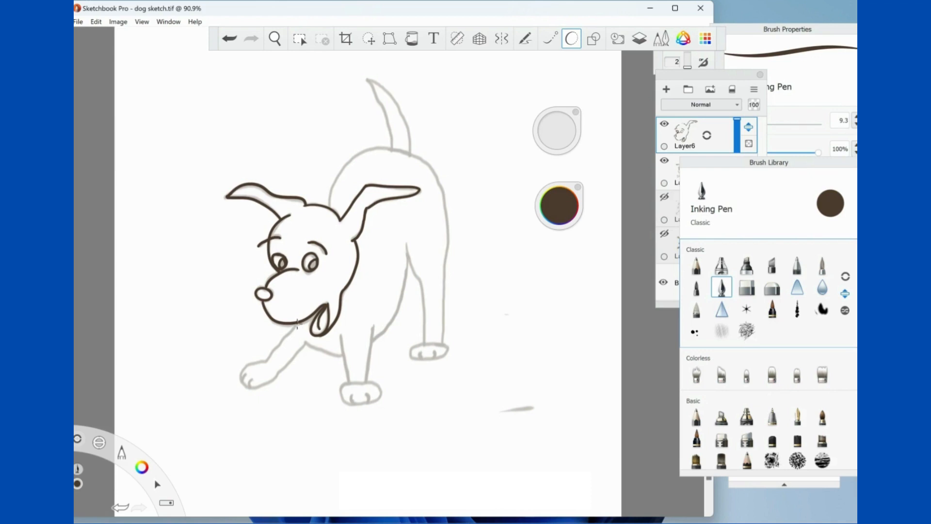
Ink the outstretched front leg, chest line and standing front leg, redrawing its paw with separate toes
mouse_move(297, 324)
left_mouse_down()
mouse_move(247, 374)
mouse_move(258, 387)
mouse_move(278, 378)
mouse_move(303, 340)
mouse_move(342, 356)
mouse_move(341, 337)
mouse_move(348, 382)
left_mouse_up()
mouse_move(374, 325)
left_mouse_down()
mouse_move(366, 378)
mouse_move(370, 403)
mouse_move(381, 398)
mouse_move(369, 382)
mouse_move(342, 388)
mouse_move(343, 401)
mouse_move(382, 393)
left_mouse_up()
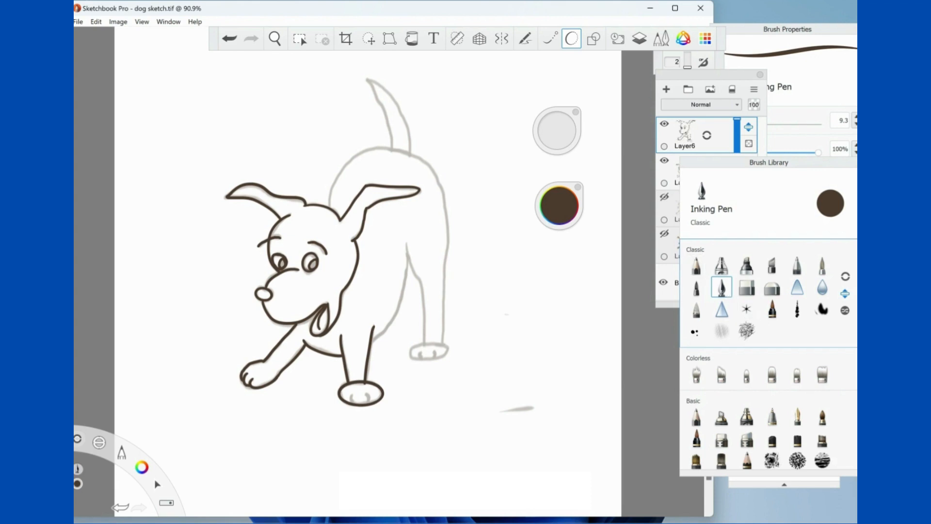
key("ctrl+z")
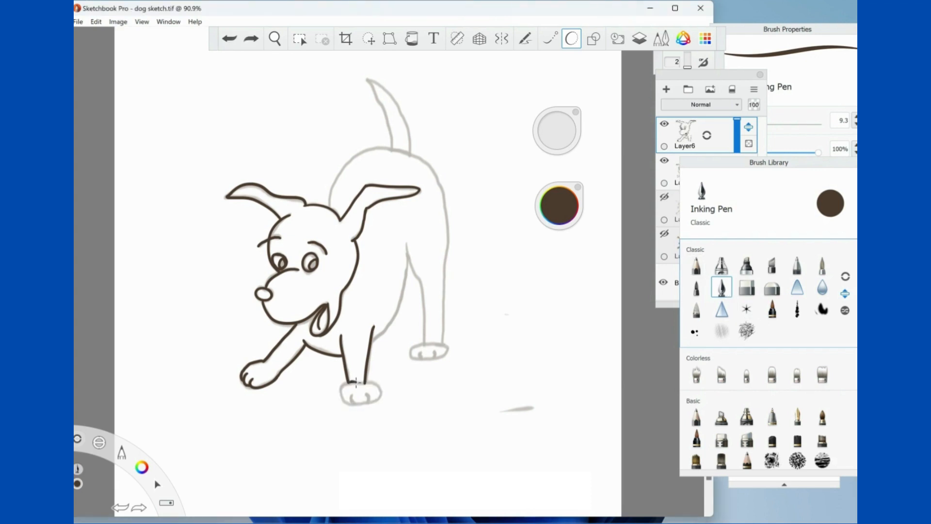
mouse_move(348, 381)
left_mouse_down()
mouse_move(341, 403)
mouse_move(365, 405)
mouse_move(369, 393)
left_mouse_up()
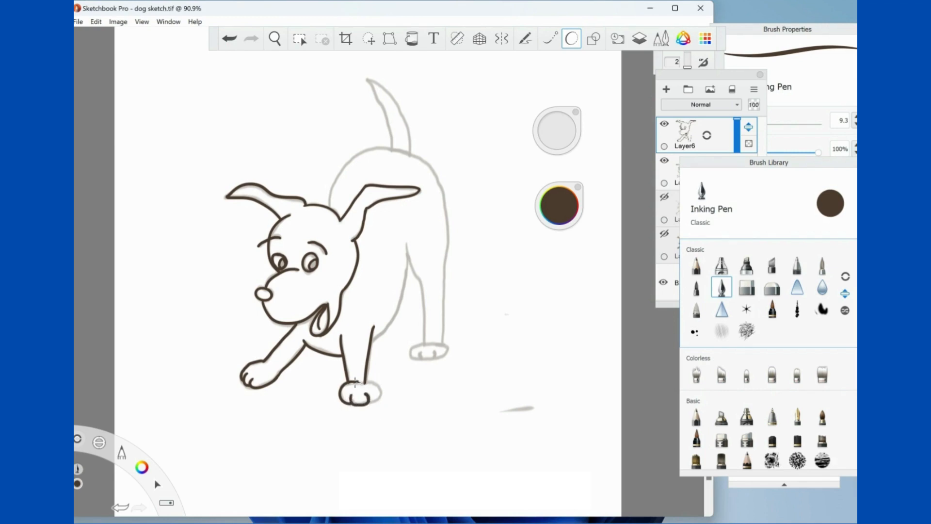
mouse_move(366, 381)
left_mouse_down()
mouse_move(378, 395)
mouse_move(370, 404)
left_mouse_up()
Ink the belly, hind leg and its paw, the curved back and the raised tail
mouse_move(372, 344)
left_mouse_down()
mouse_move(394, 313)
mouse_move(406, 242)
mouse_move(427, 342)
mouse_move(410, 358)
mouse_move(434, 359)
mouse_move(443, 342)
mouse_move(447, 353)
mouse_move(439, 358)
mouse_move(446, 199)
mouse_move(419, 158)
mouse_move(365, 149)
mouse_move(343, 168)
mouse_move(328, 208)
left_mouse_up()
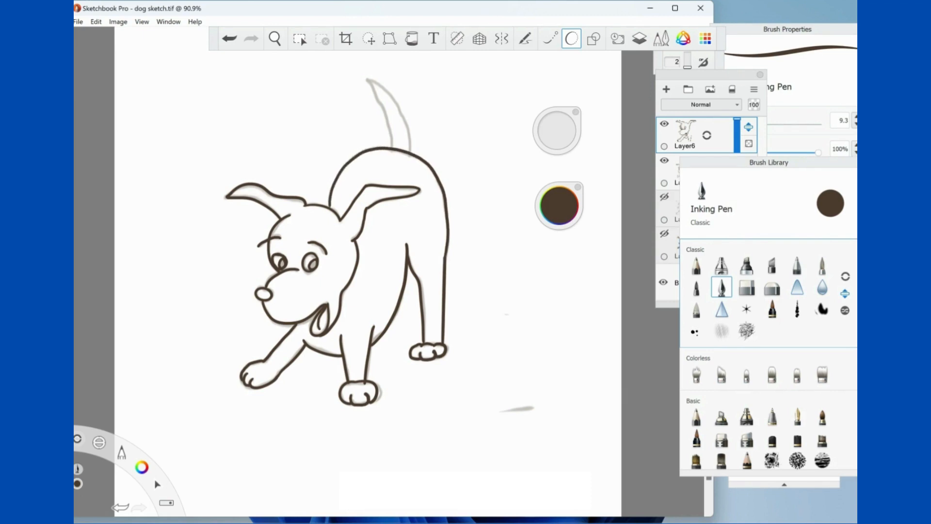
mouse_move(392, 148)
left_mouse_down()
mouse_move(365, 80)
mouse_move(398, 105)
mouse_move(407, 146)
left_mouse_up()
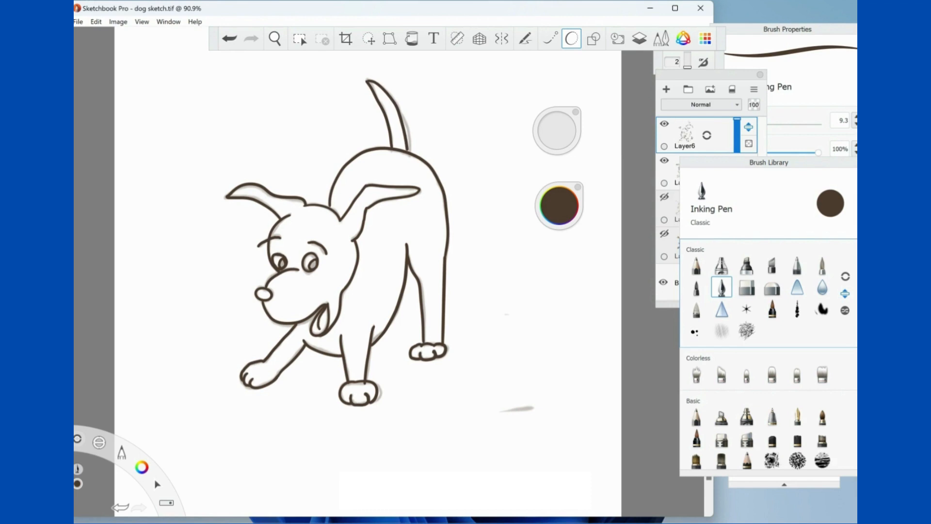
Join the back line to the head with Predictive Stroke off, and set the Hard Eraser size to 6.5
scroll(398, 283, "up", 5)
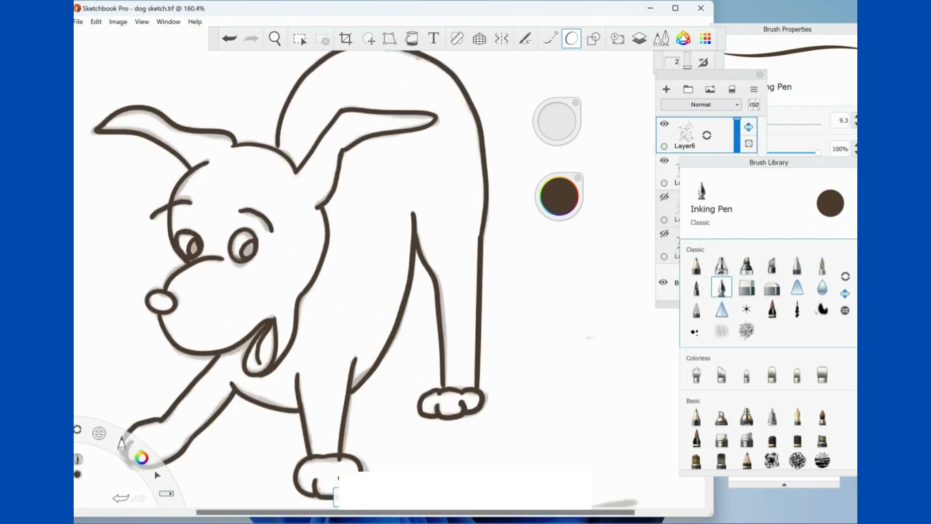
scroll(376, 283, "up", 1)
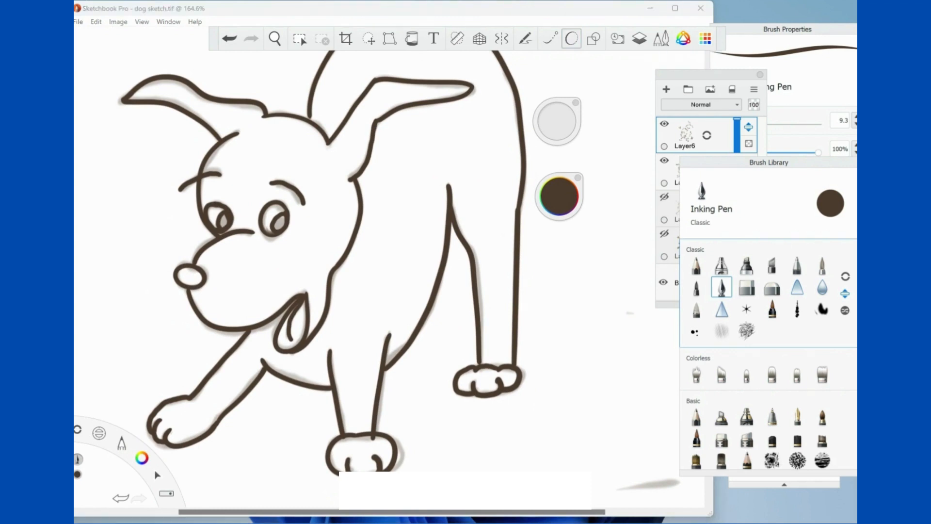
left_click(309, 114)
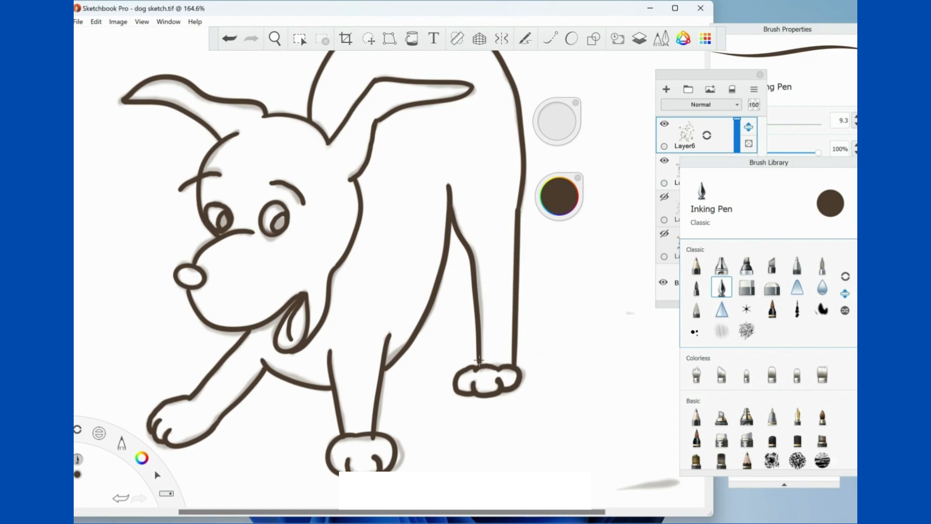
key("e")
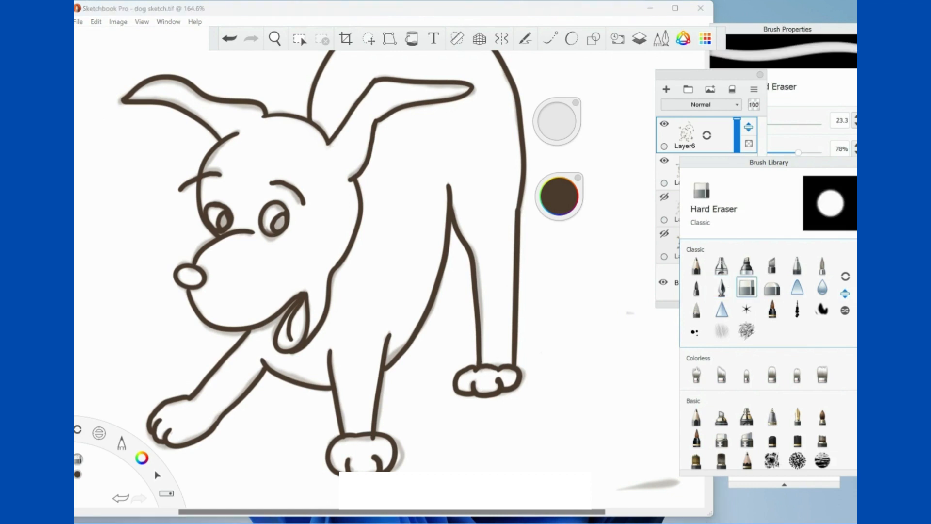
left_click_drag(556, 120, 537, 121)
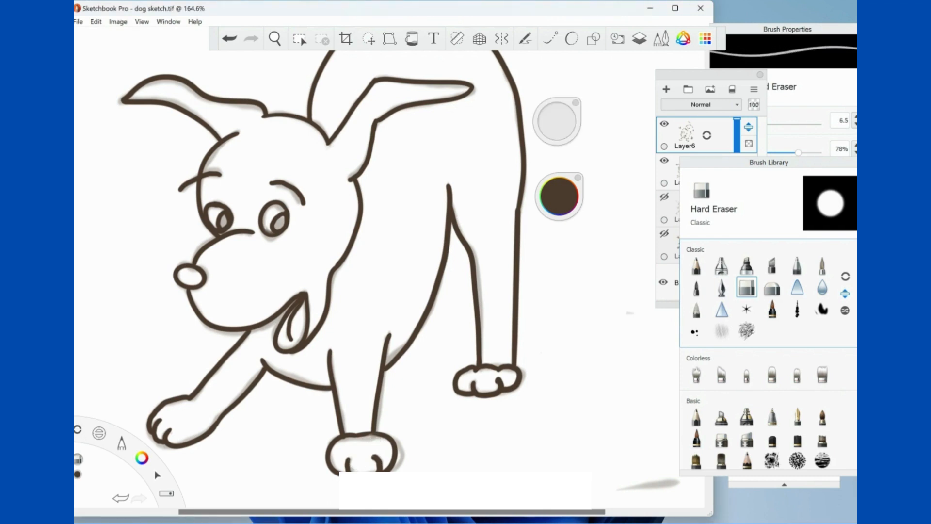
key("e")
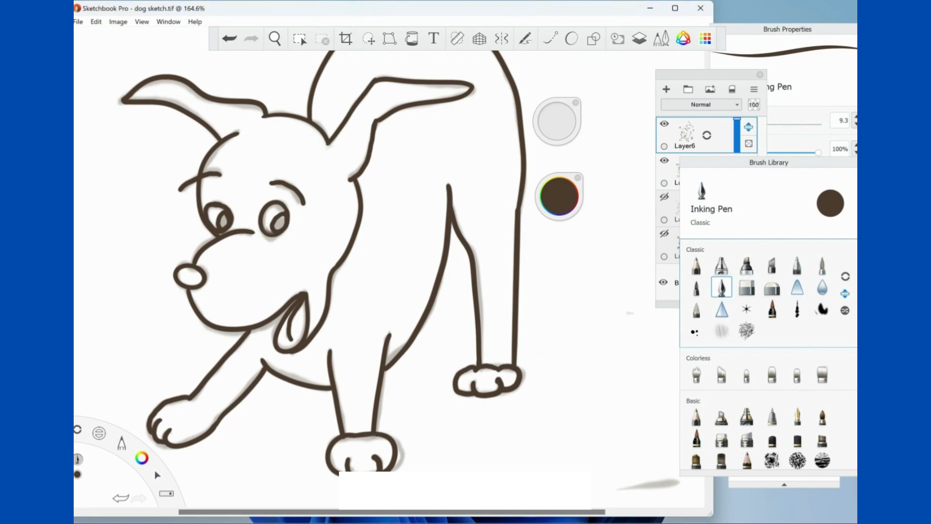
left_click_drag(519, 171, 490, 272)
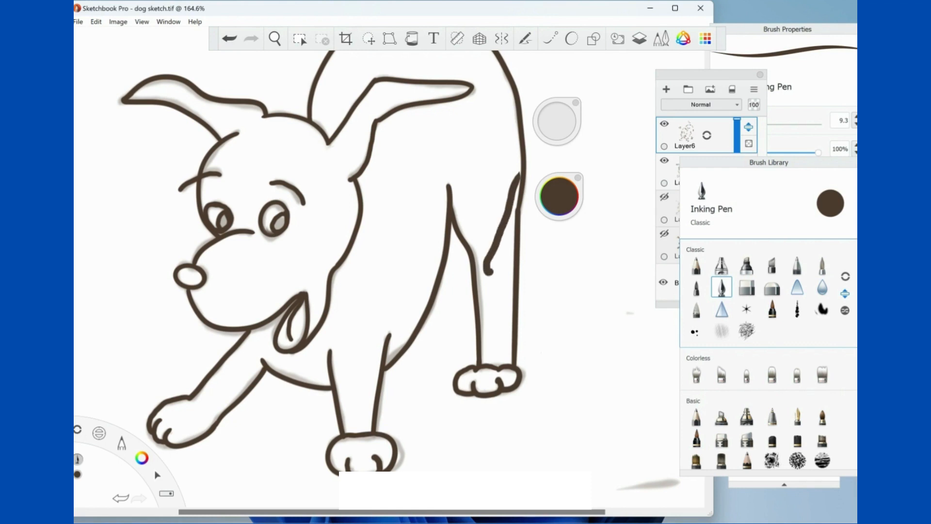
key("ctrl+z")
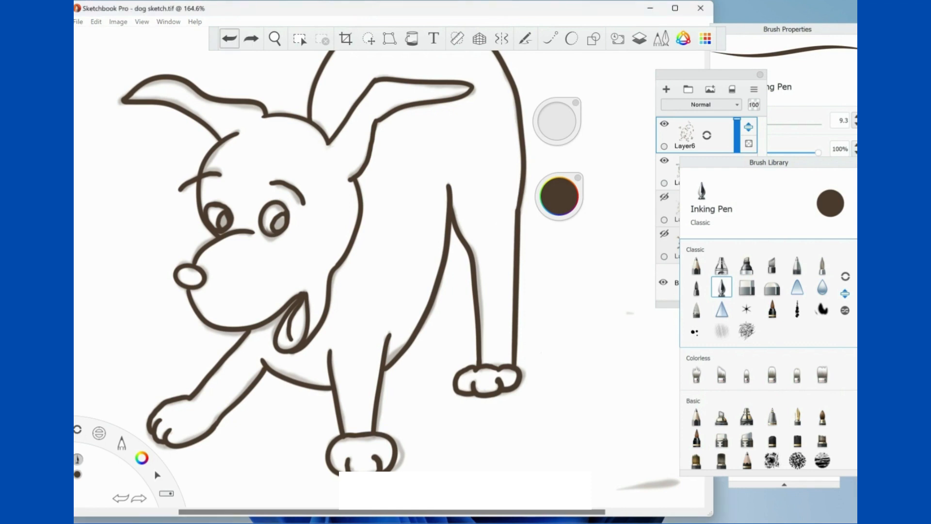
left_click_drag(607, 159, 596, 233)
key("ctrl+z")
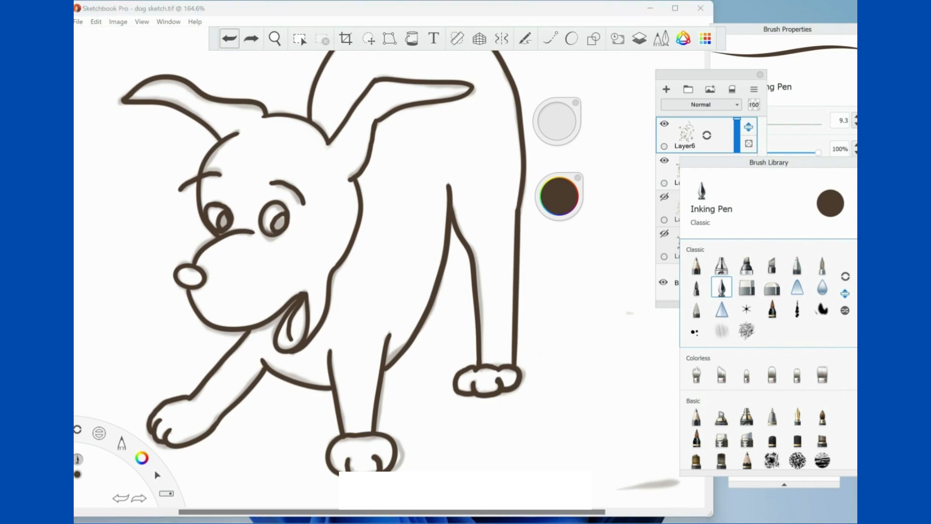
Make a short test mark in the blank area beside the dog and erase it with the Hard Eraser at size 20.5
scroll(369, 272, "down", 3)
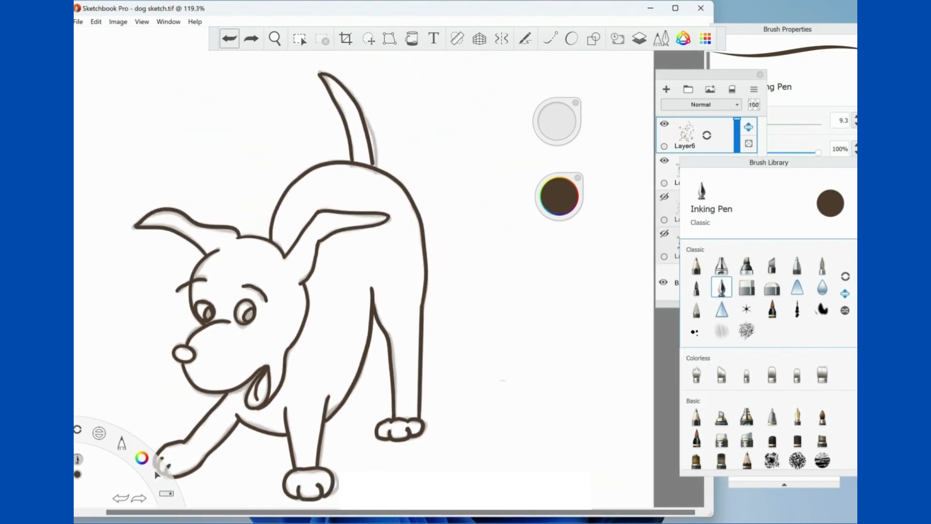
left_click_drag(586, 223, 592, 231)
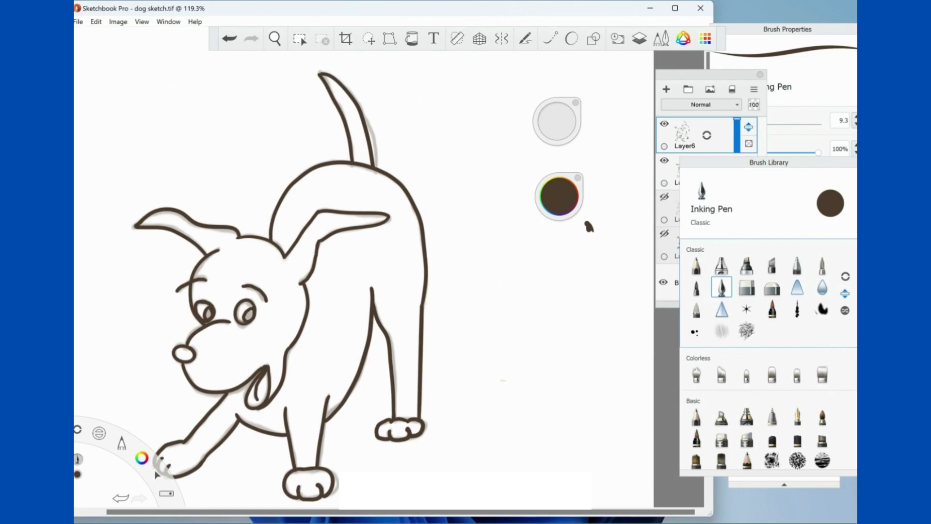
left_click(747, 287)
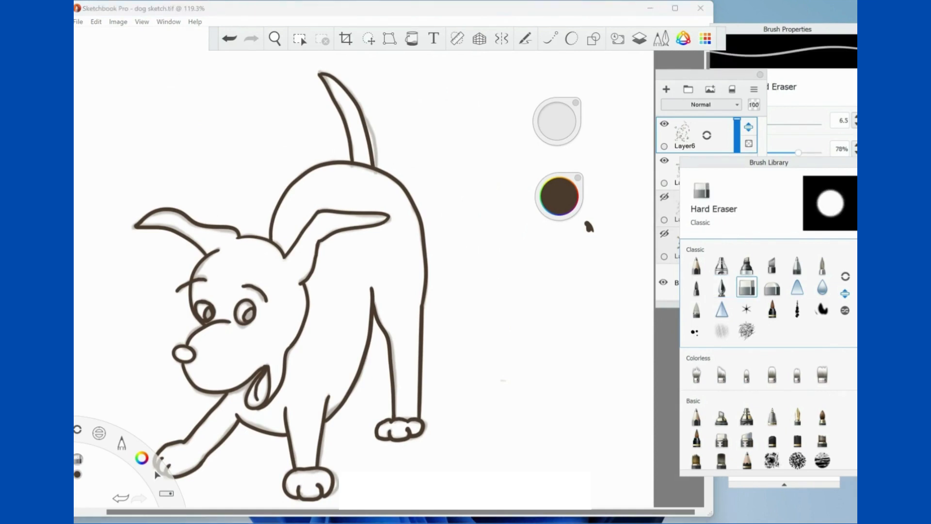
left_click_drag(588, 222, 587, 225)
left_click_drag(555, 126, 555, 115)
left_click_drag(588, 223, 590, 230)
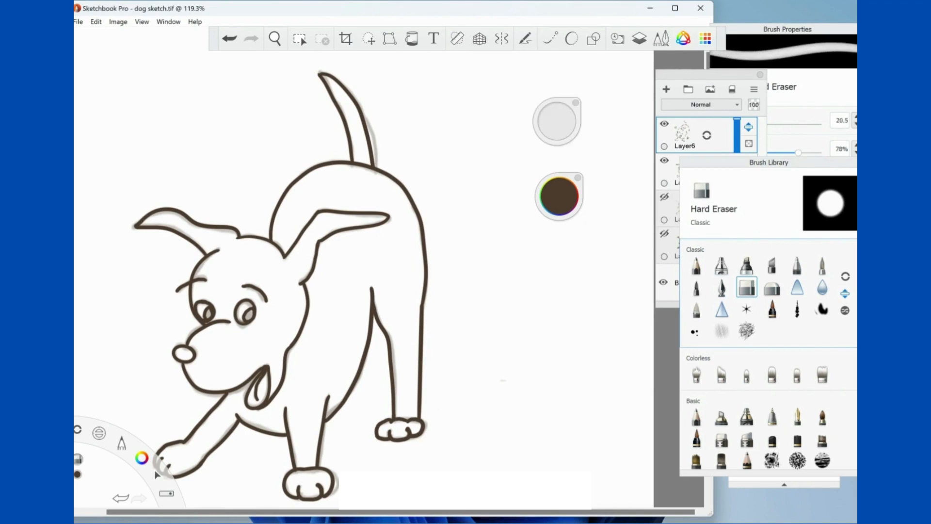
Sample the orange-brown fur color from the painted dog on Layer2, showing that layer only while picking the color
left_click(708, 75)
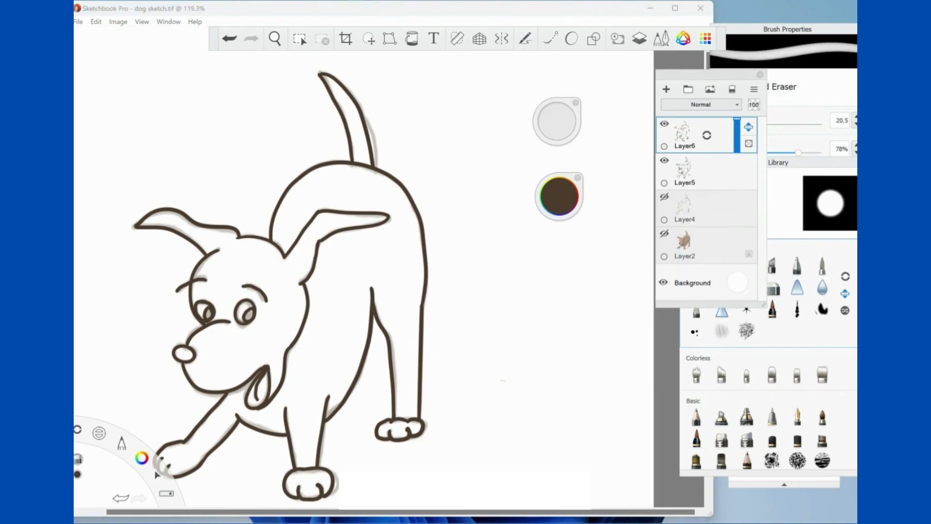
left_click(664, 234)
left_click(559, 196)
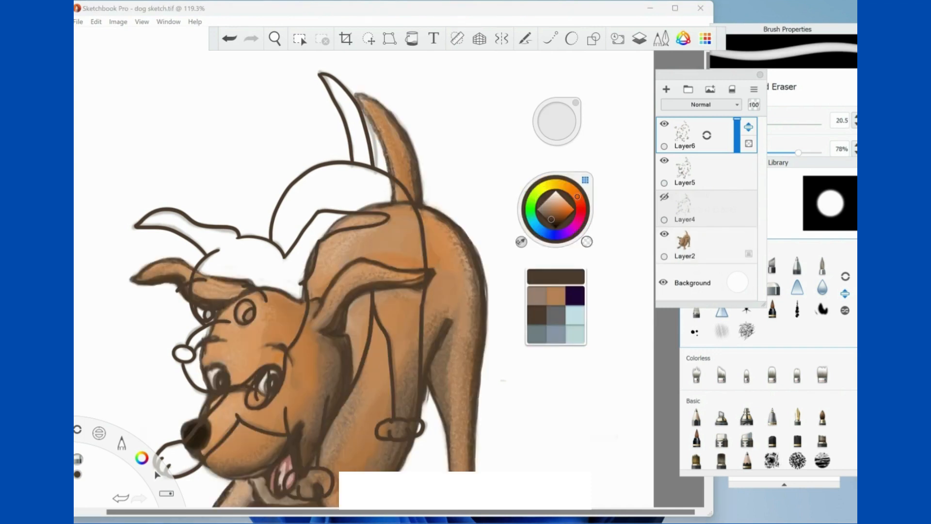
left_click(521, 243)
left_click(451, 250)
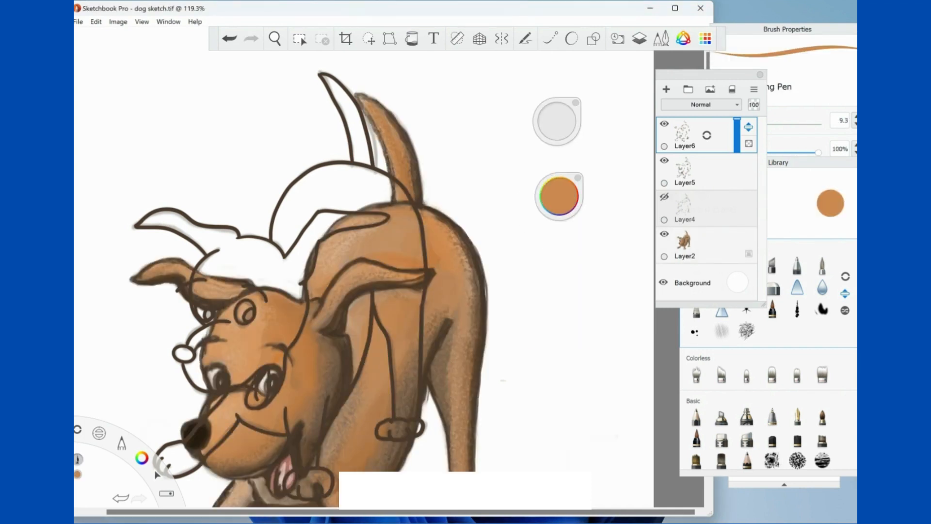
left_click(664, 233)
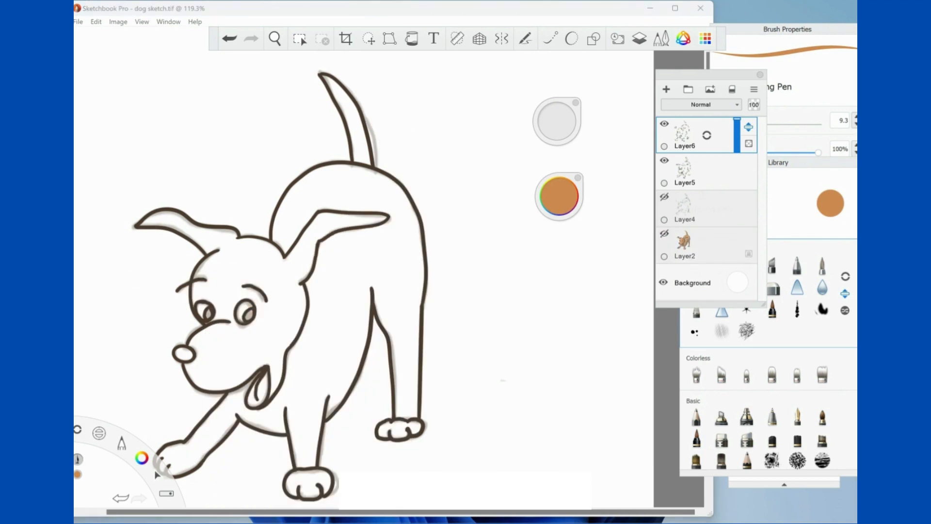
Hide the faded sketch on Layer5 and activate Flood Fill with only the inked outlines on Layer6 showing
left_click(664, 160)
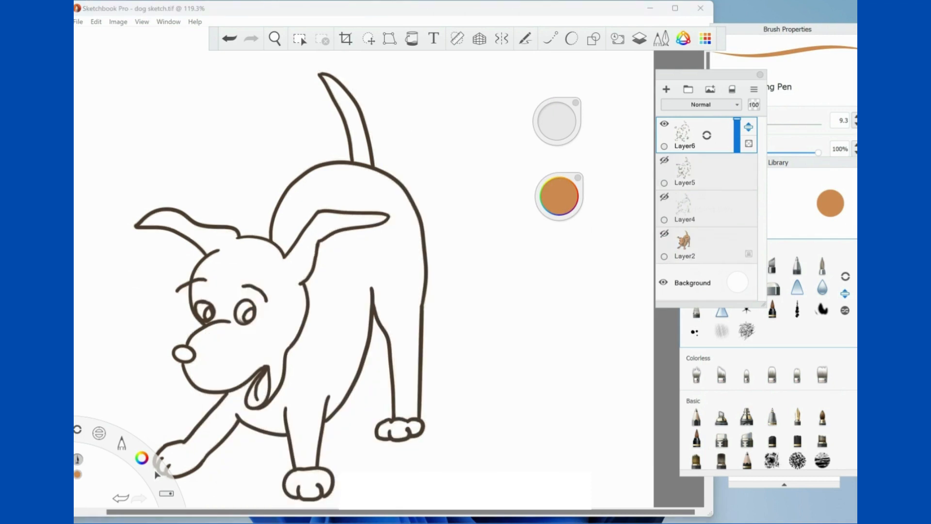
left_click_drag(300, 282, 360, 270)
scroll(456, 359, "down", 2)
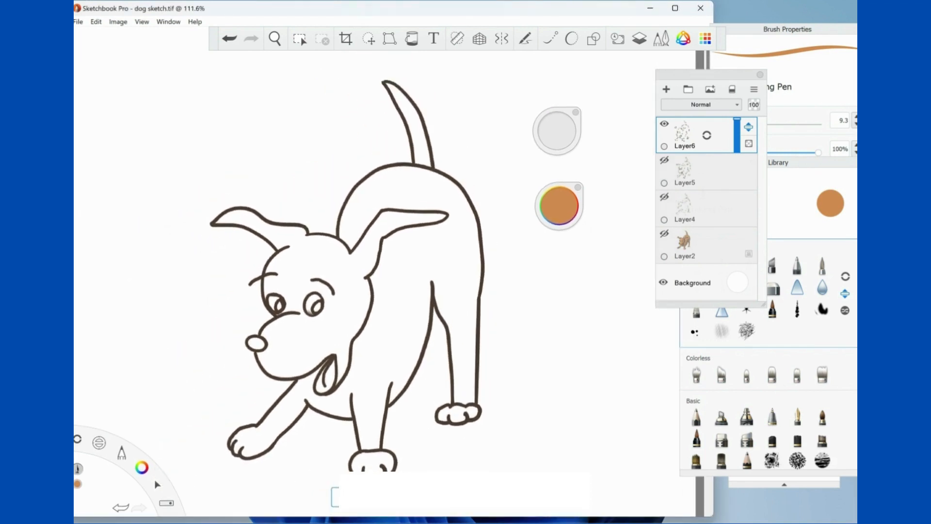
left_click(412, 38)
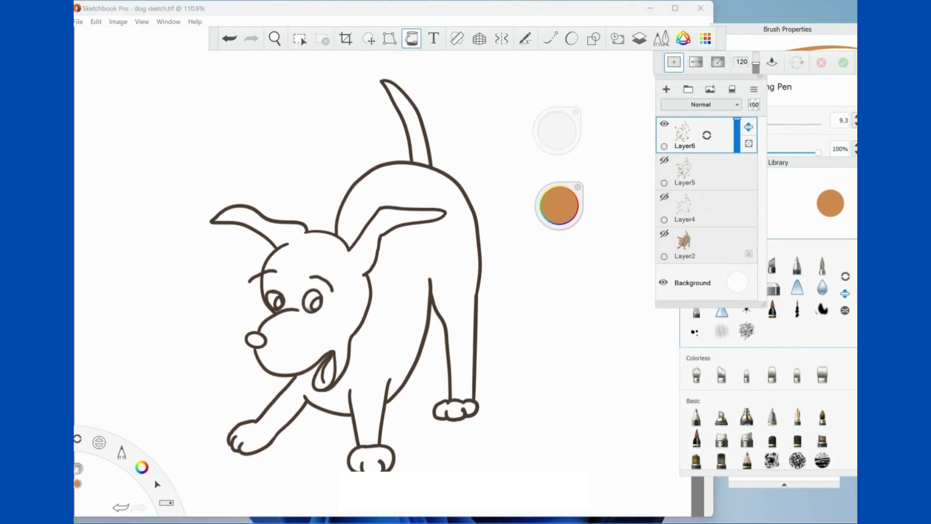
left_click(505, 213)
left_click(453, 272)
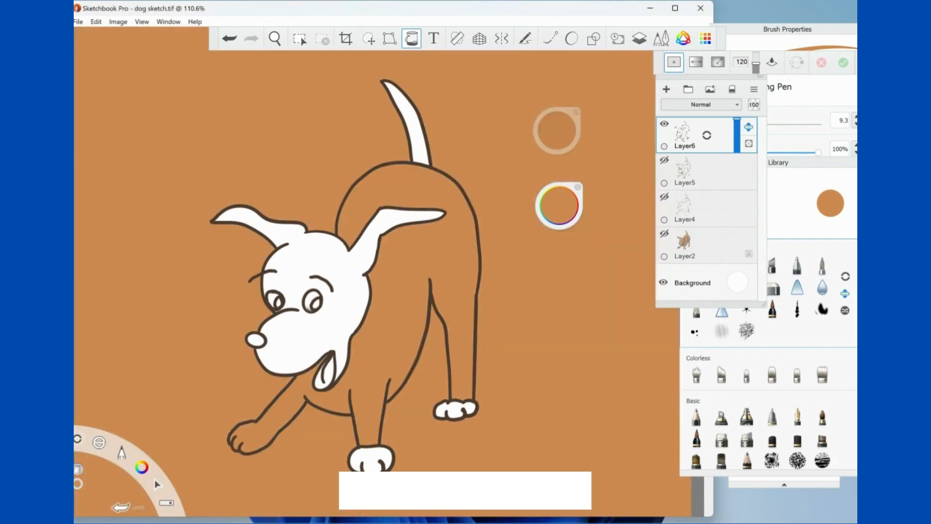
left_click(230, 38)
left_click(230, 38)
Fill the dog's body, tail, hind paw, standing front paw and head with the orange-brown color on Layer6
left_click(450, 270)
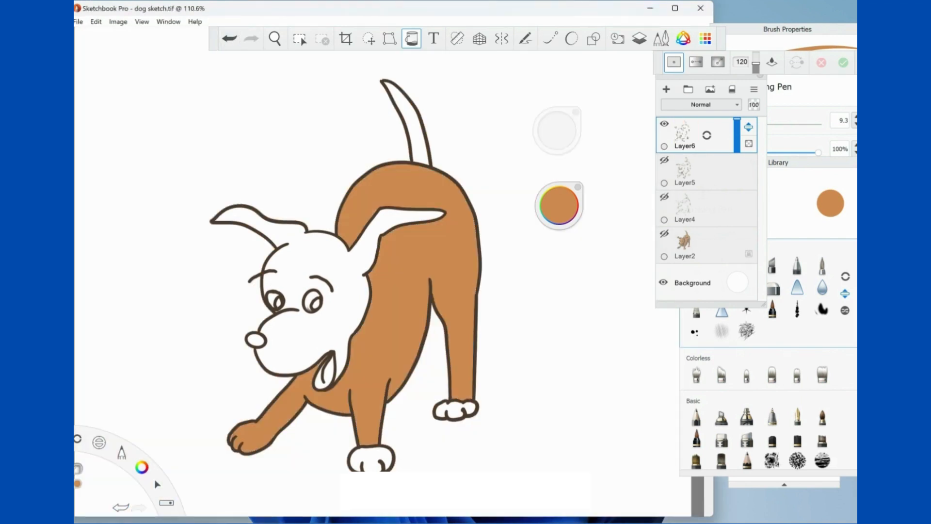
left_click(417, 141)
left_click(455, 410)
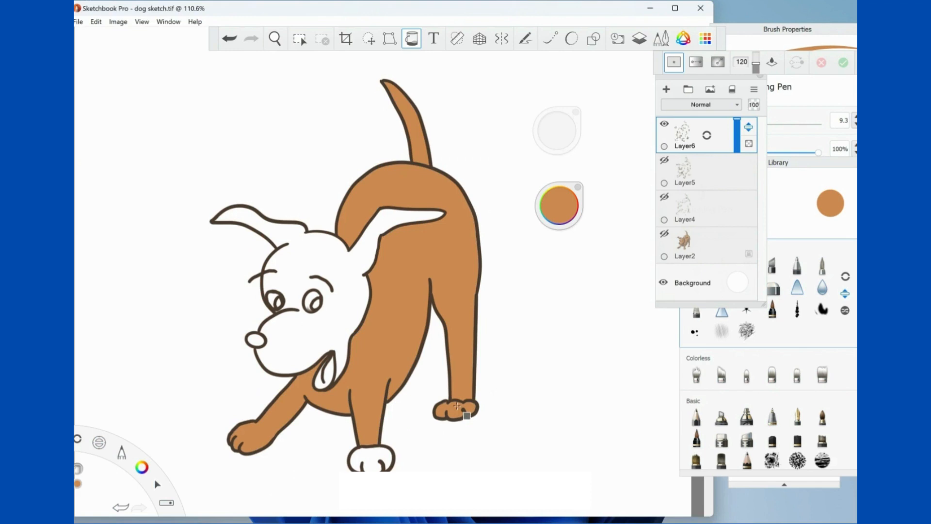
left_click(373, 458)
left_click(325, 333)
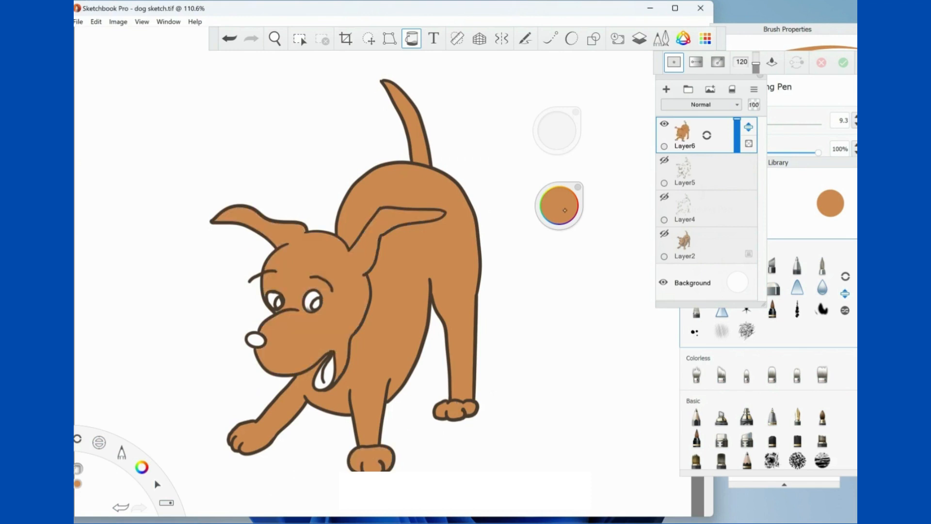
Choose a soft pinkish red and fill the dog's tongue with it
left_click(562, 209)
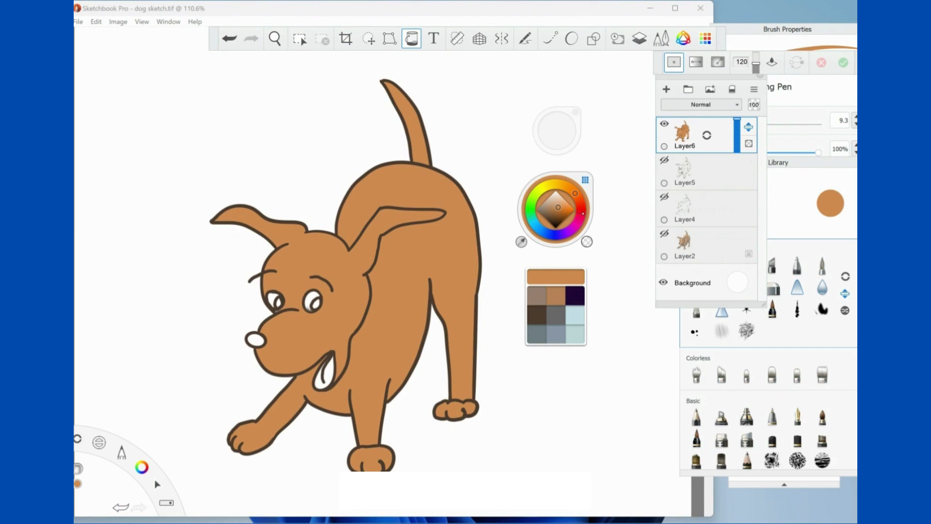
left_click(584, 213)
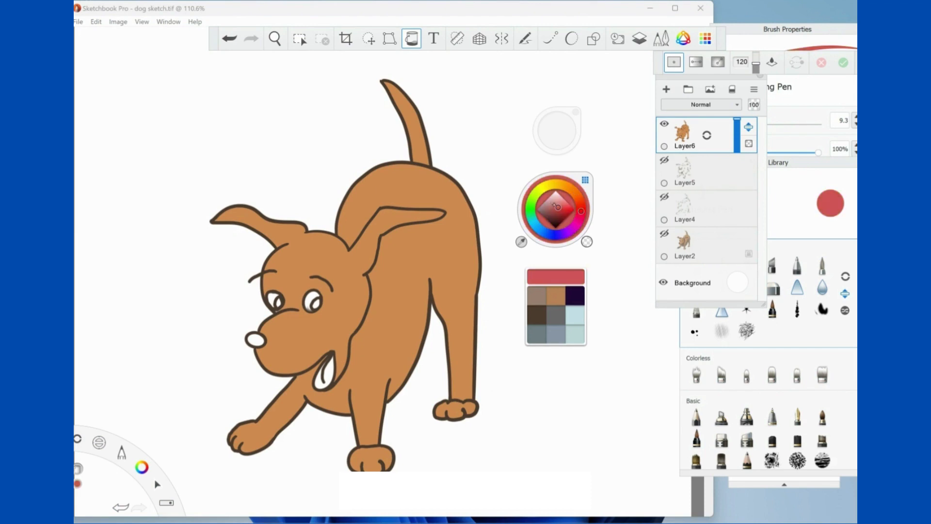
left_click_drag(557, 206, 558, 204)
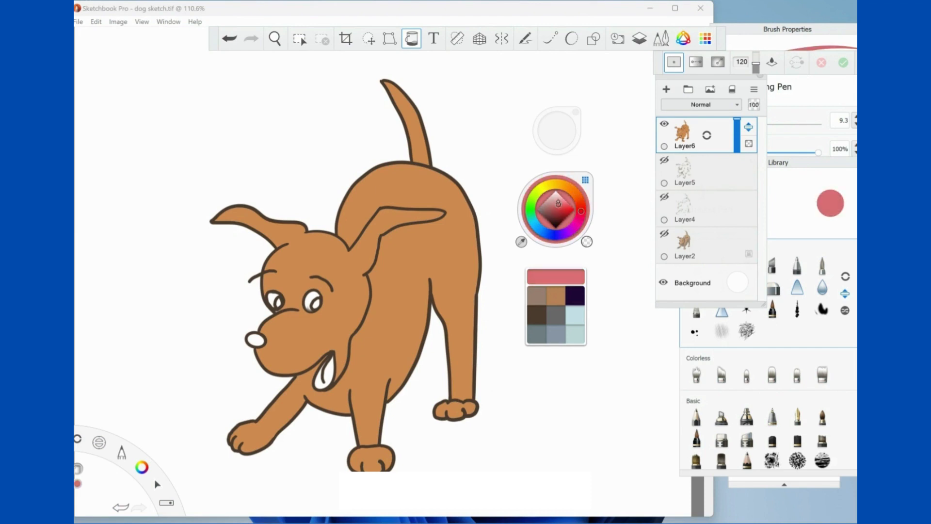
left_click(326, 376)
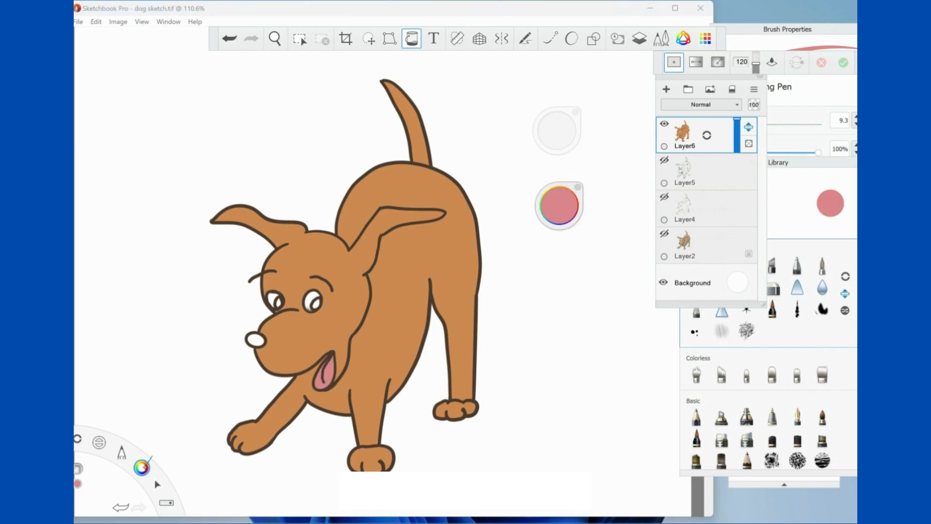
Set the color to black and fill the dog's nose and both pupils
left_click_drag(143, 466, 144, 436)
left_click(255, 340)
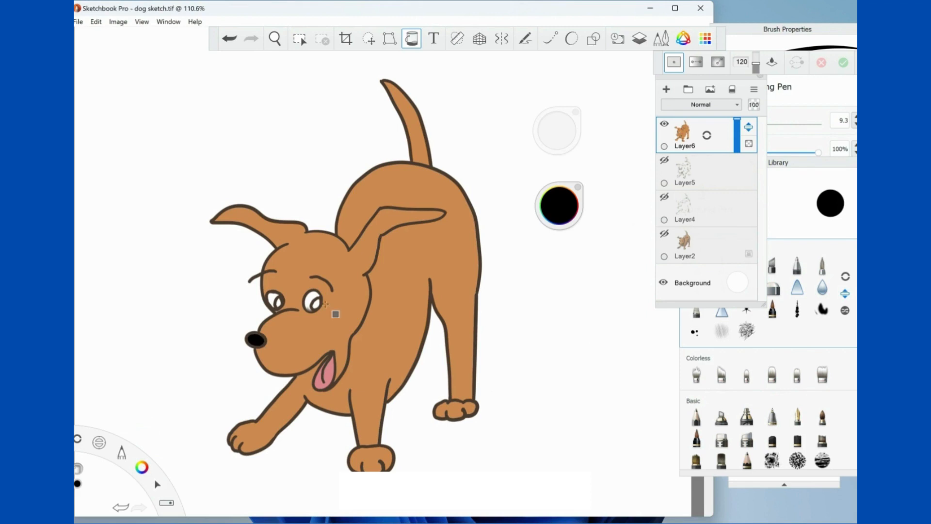
left_click(315, 304)
left_click(284, 298)
Switch the color to white and then to the dark brown palette swatch
left_click_drag(143, 466, 159, 484)
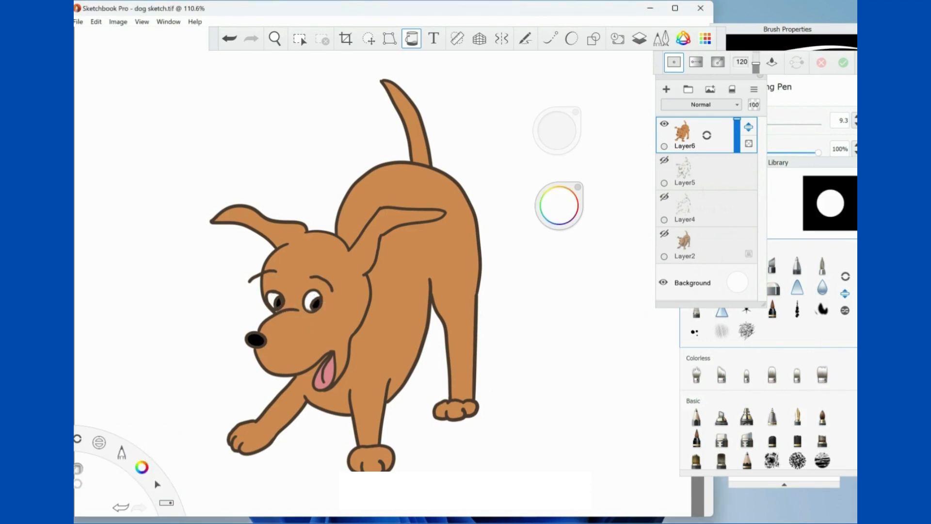
left_click(555, 216)
left_click(537, 315)
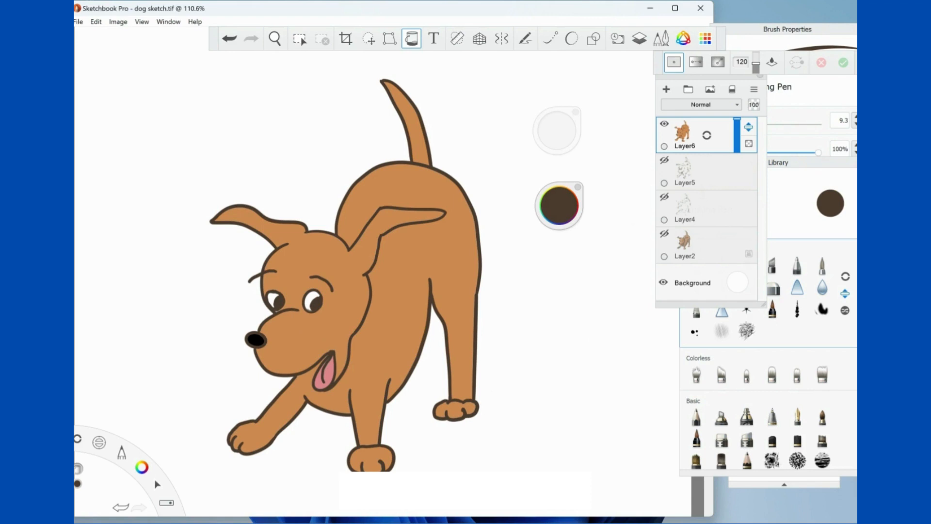
Hide the colored cartoon on Layer6, select Layer2 and show its painted dog for comparison
scroll(426, 236, "down", 3)
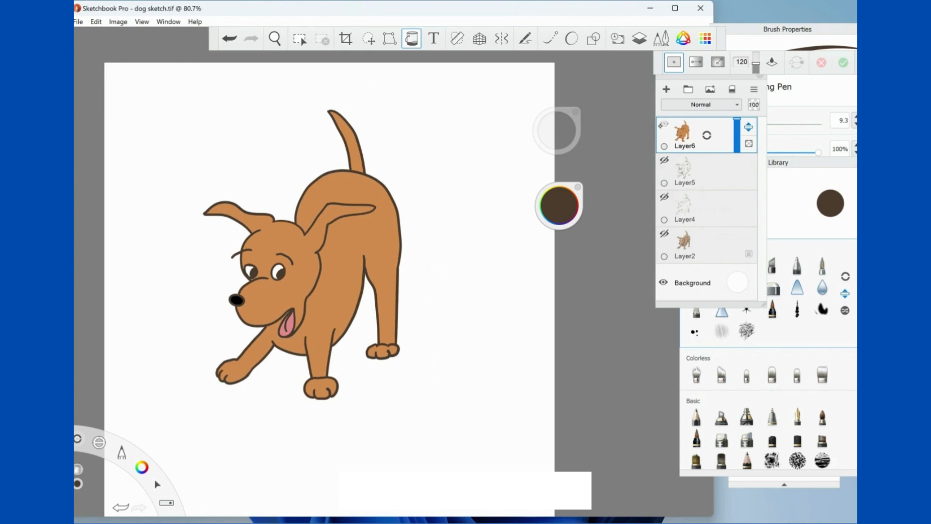
left_click(664, 124)
left_click(671, 240)
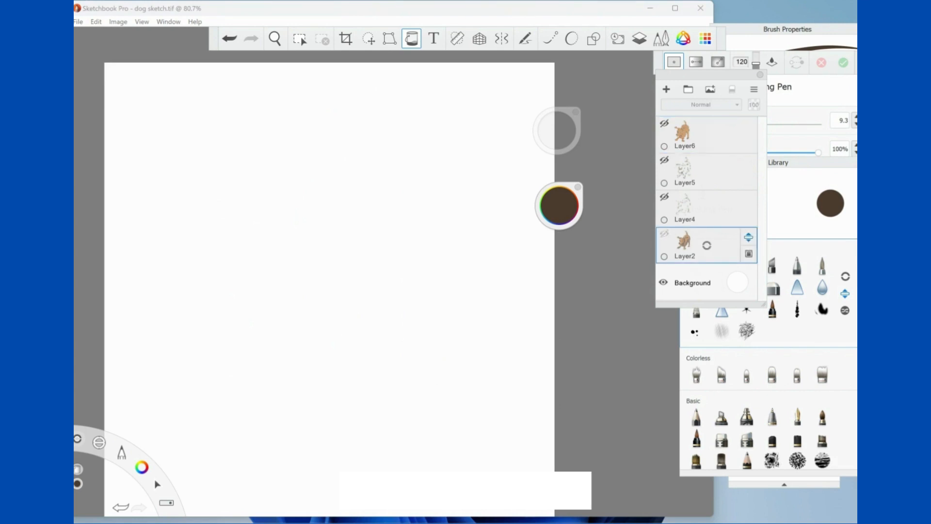
left_click(665, 234)
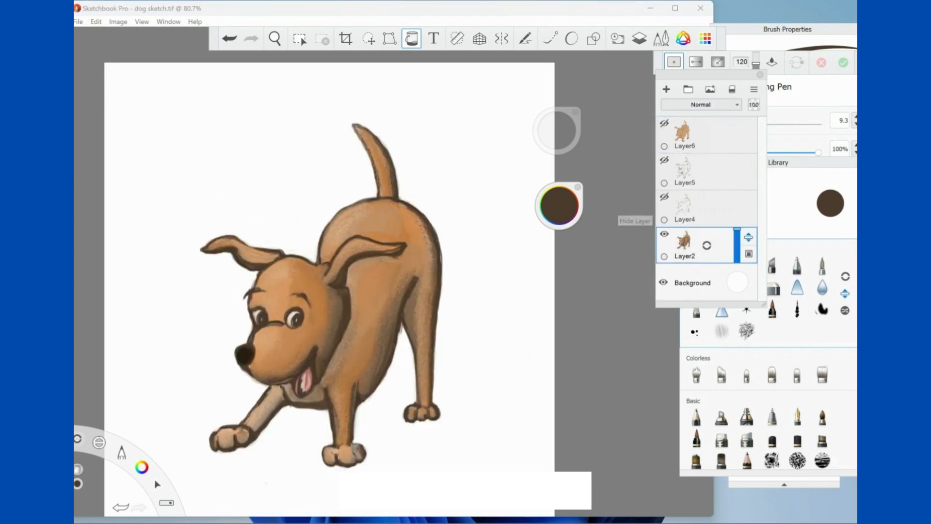